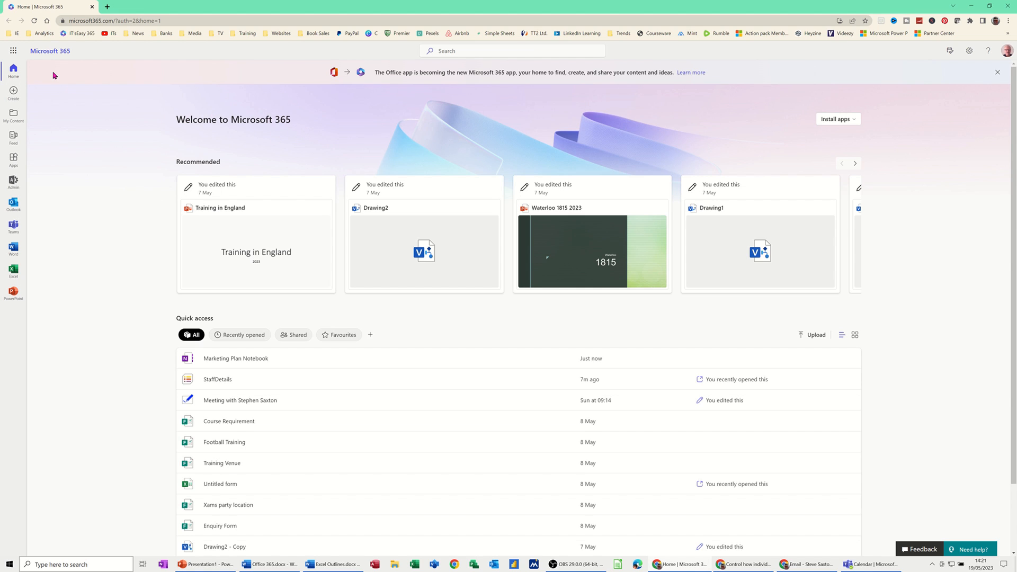
- Create a new OneNote notebook named Training Content
{"action": "left_click", "coordinate": [13, 51]}
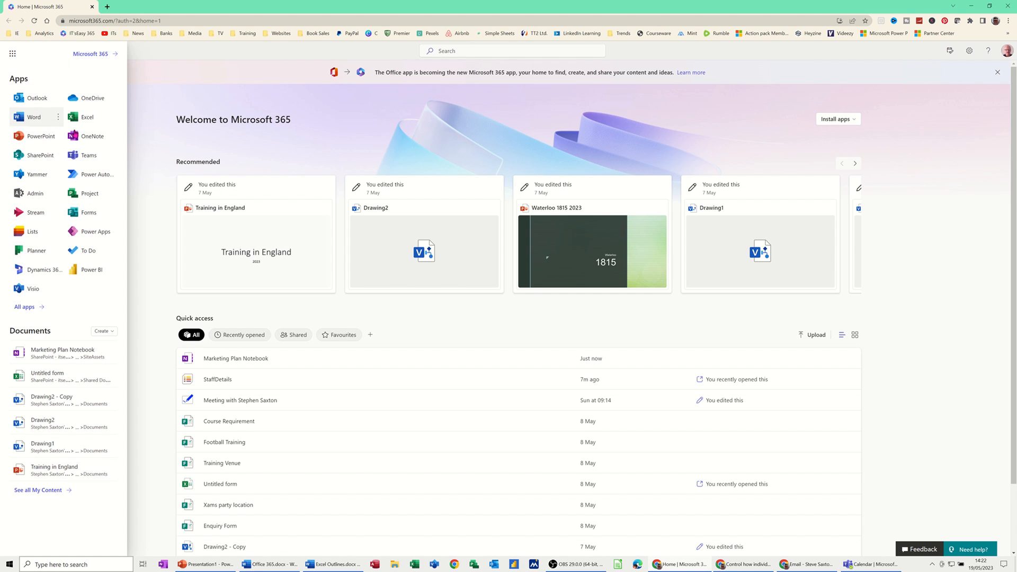
{"action": "left_click", "coordinate": [84, 139]}
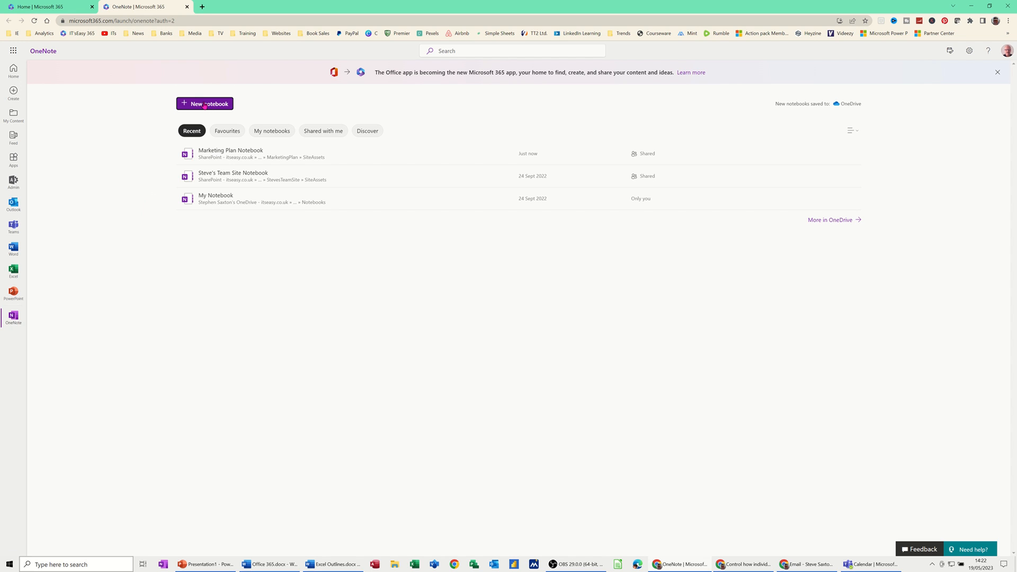
{"action": "left_click", "coordinate": [206, 106]}
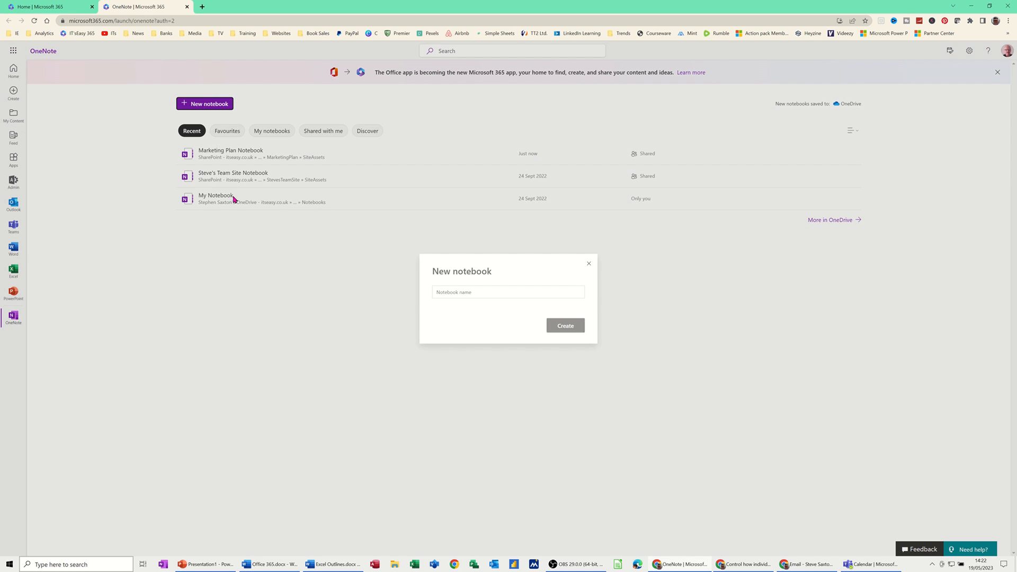
{"action": "left_click", "coordinate": [449, 291]}
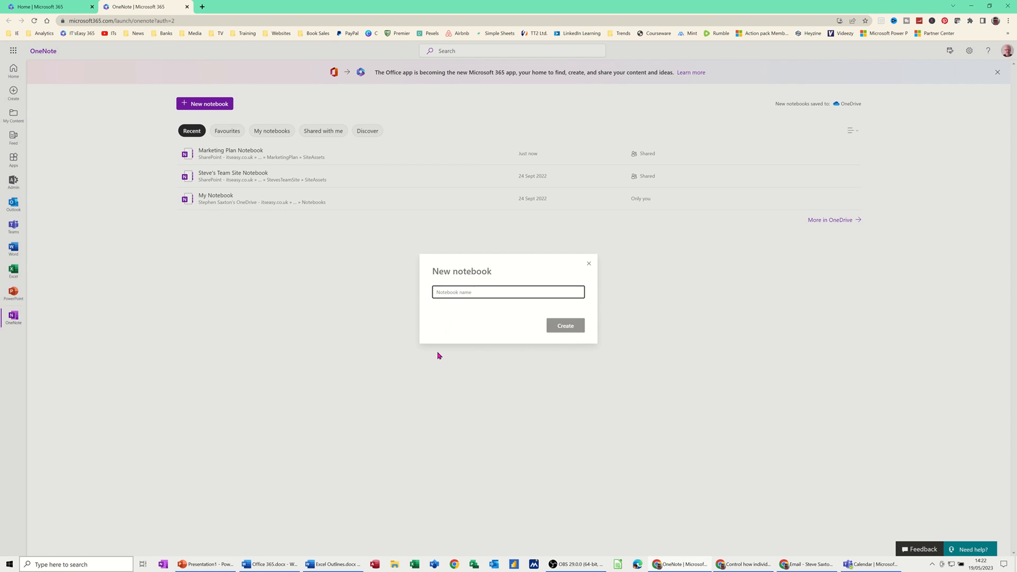
{"action": "type", "text": "Training Content"}
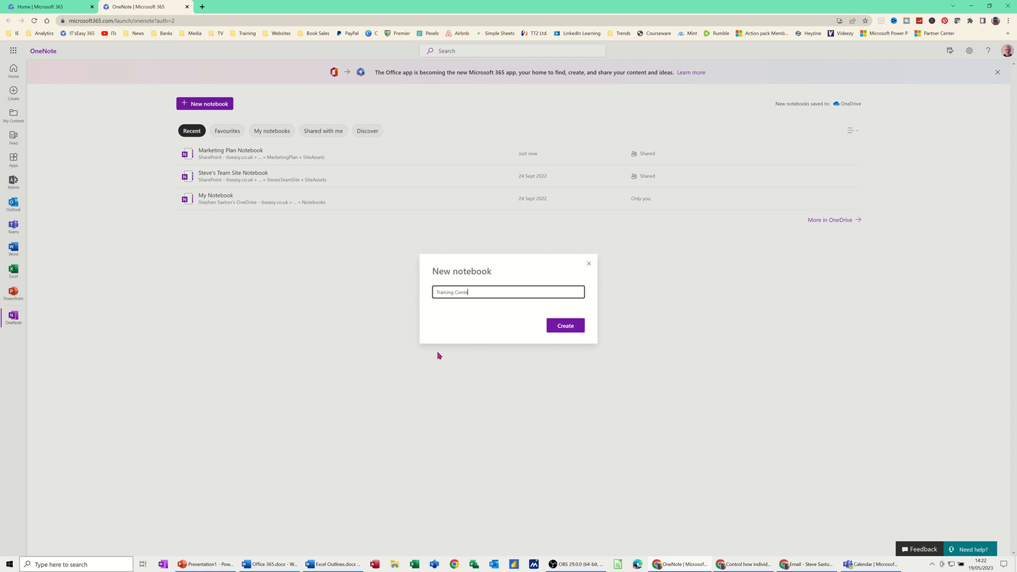
{"action": "left_click", "coordinate": [569, 334]}
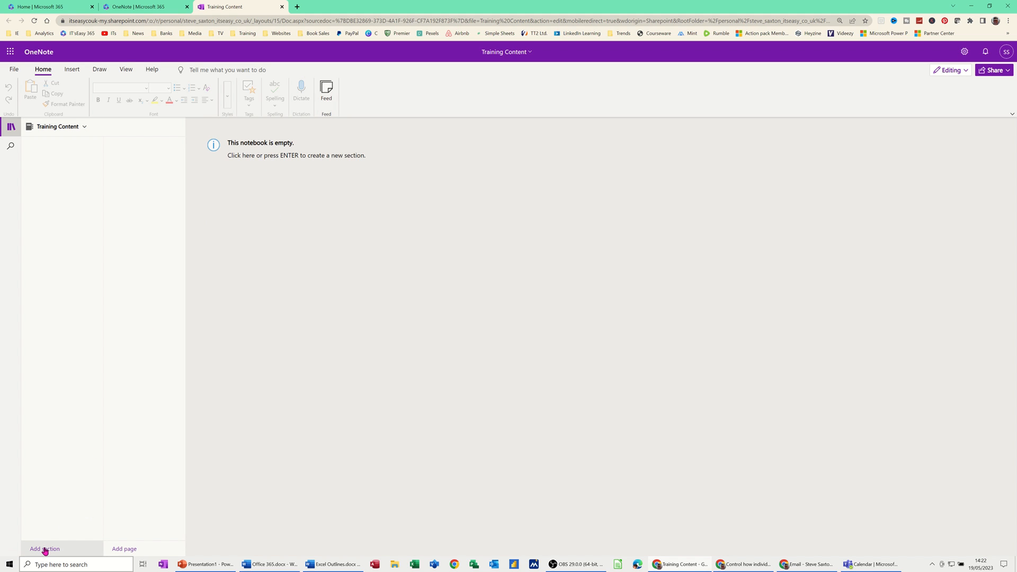
- Add a section named Word to the empty notebook and title its first page Word L1 Content
{"action": "left_click", "coordinate": [45, 549]}
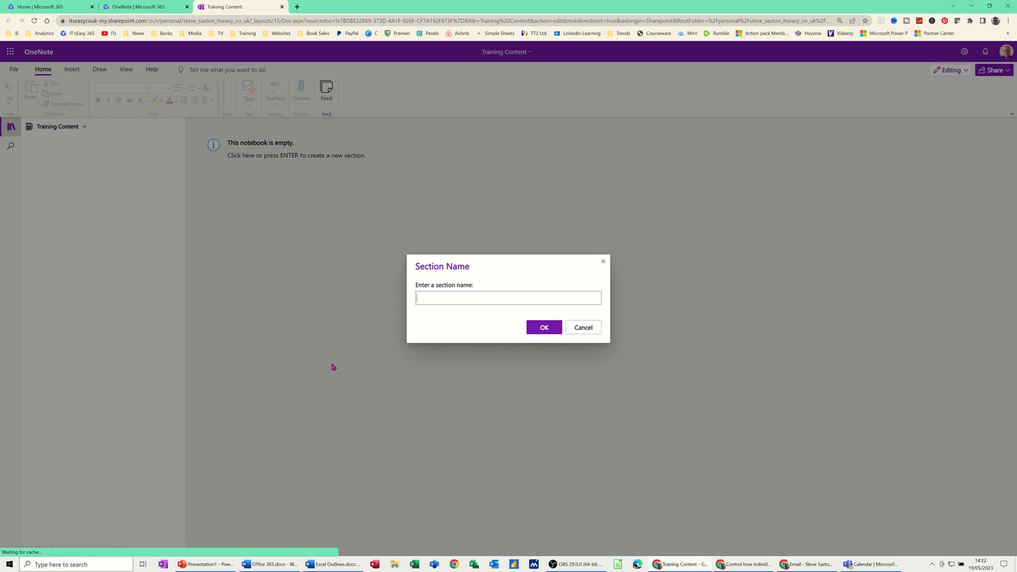
{"action": "type", "text": "Word"}
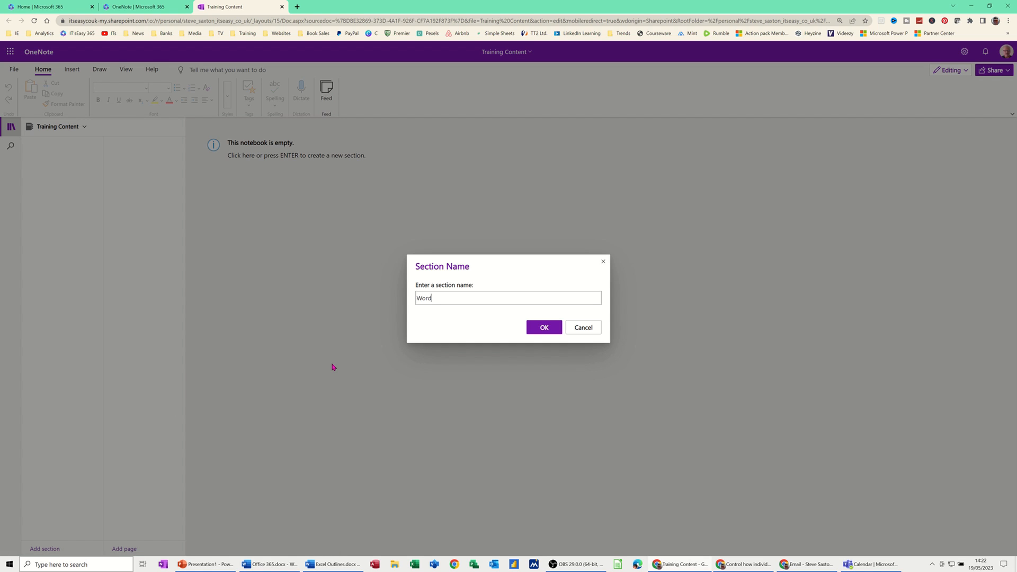
{"action": "key", "text": "Return"}
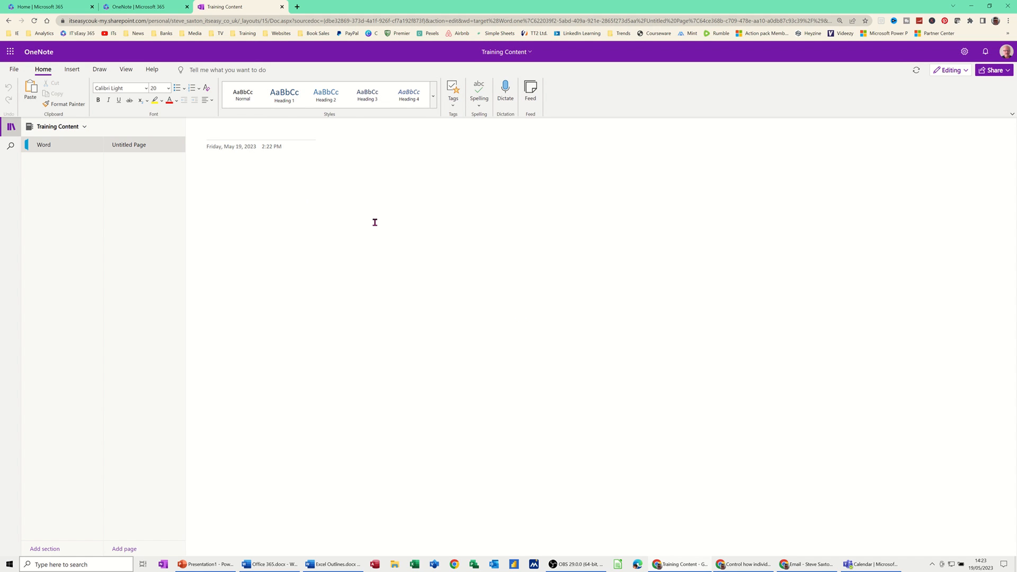
{"action": "type", "text": "Word L1 Content"}
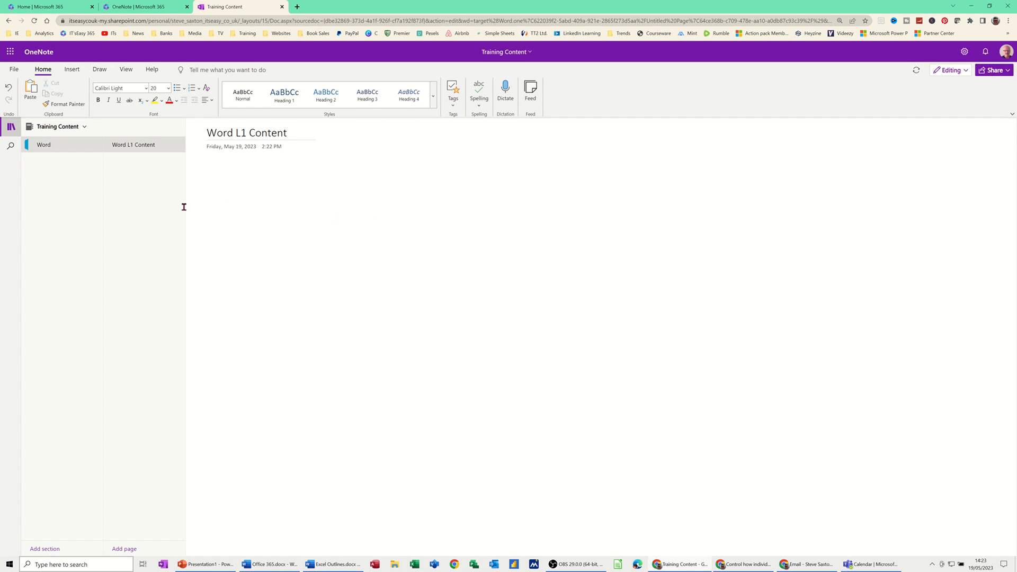
- Add a second page titled Word L2 Content to the Word section
{"action": "left_click", "coordinate": [126, 551]}
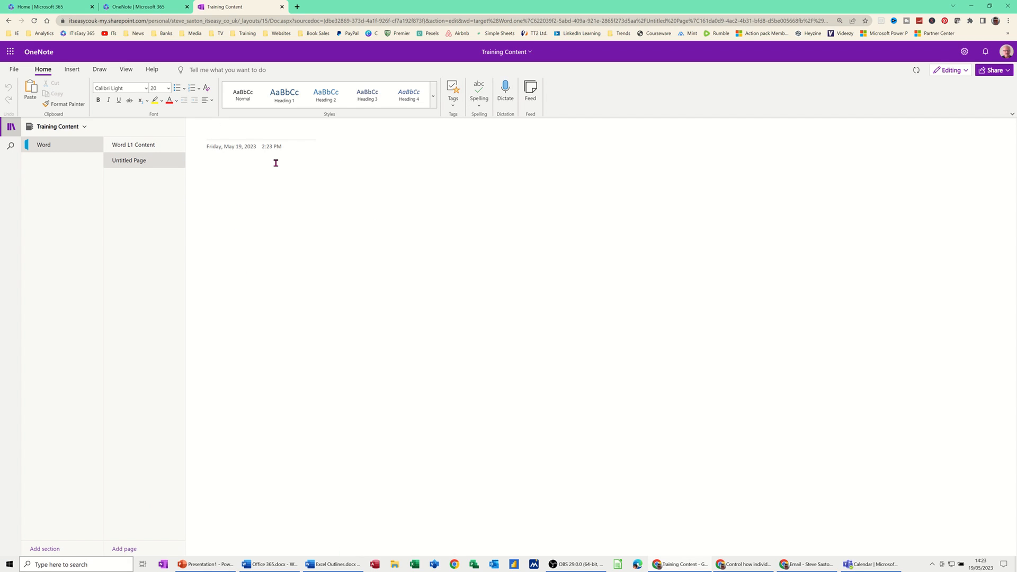
{"action": "type", "text": "Word L2 Content"}
{"action": "key", "text": "Return"}
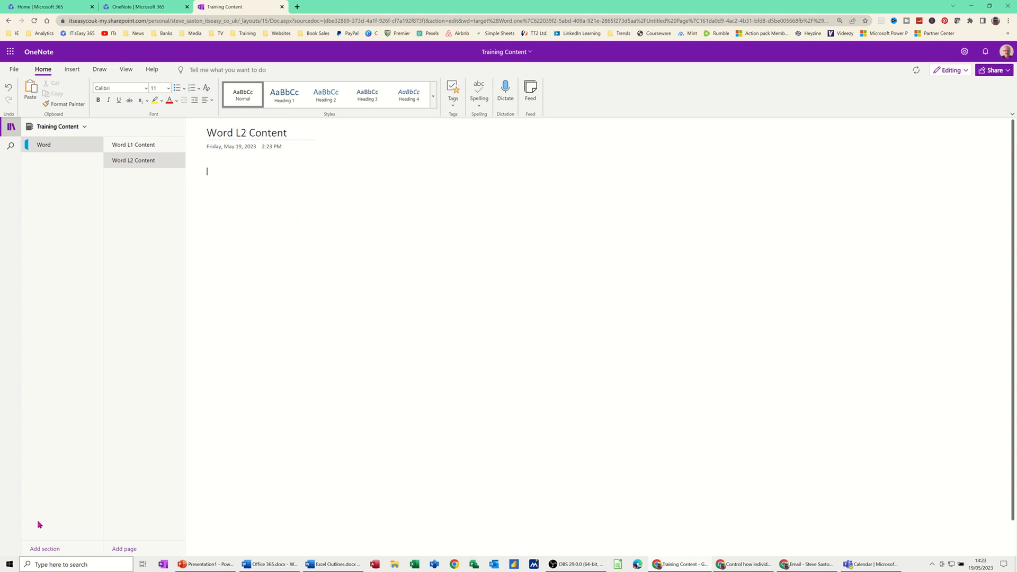
- Add a section named Excel containing two pages titled Excel L1 Content and Excel L2 Content
{"action": "left_click", "coordinate": [38, 549]}
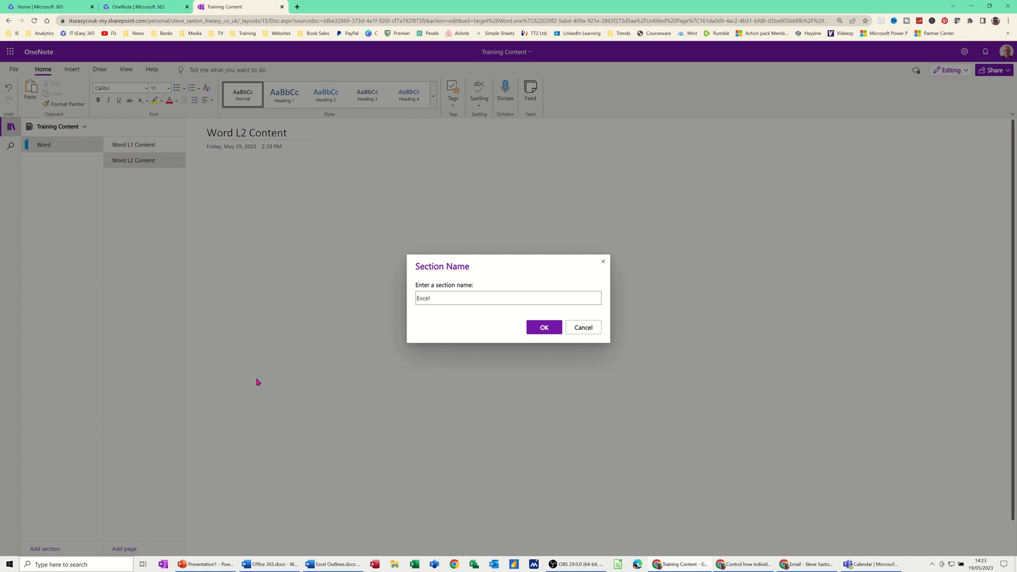
{"action": "key", "text": "Return"}
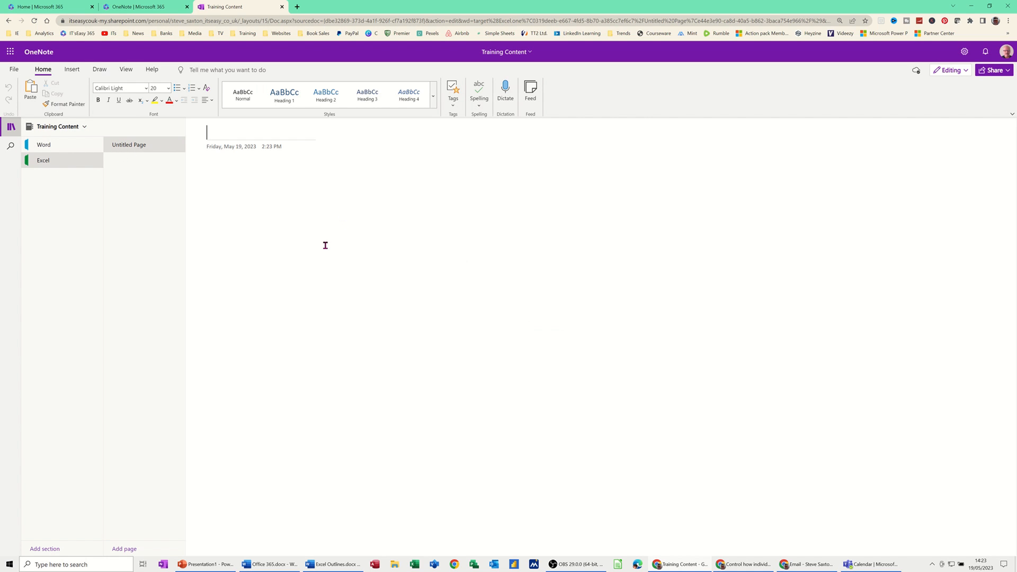
{"action": "type", "text": "Excel L1 Content"}
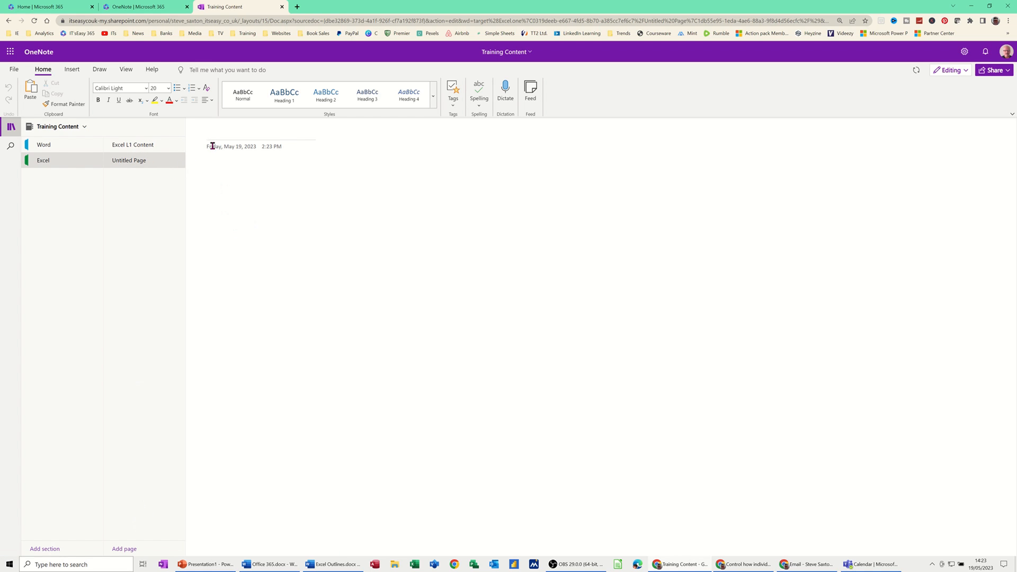
{"action": "type", "text": "Excel L2 Content"}
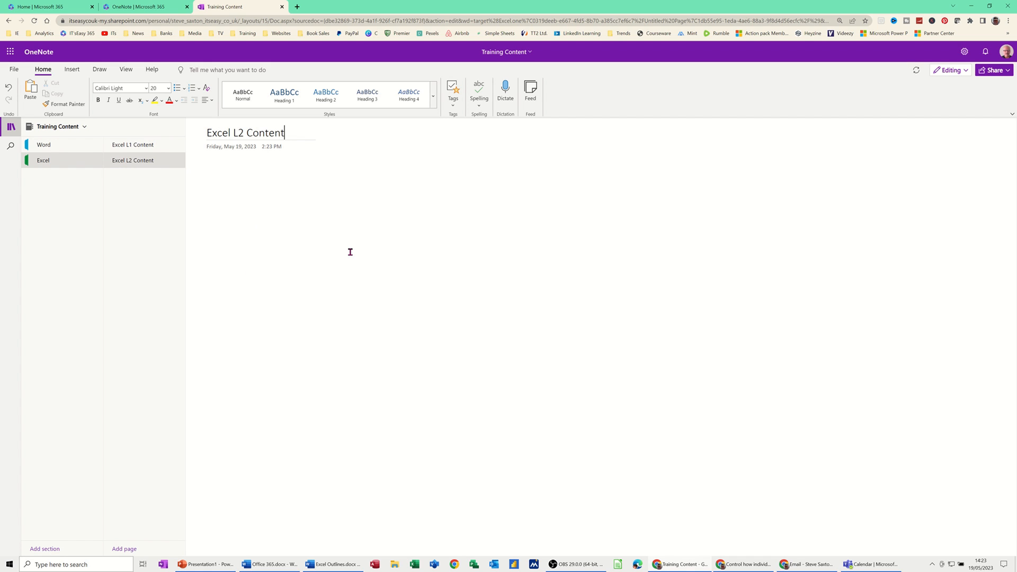
{"action": "key", "text": "Return"}
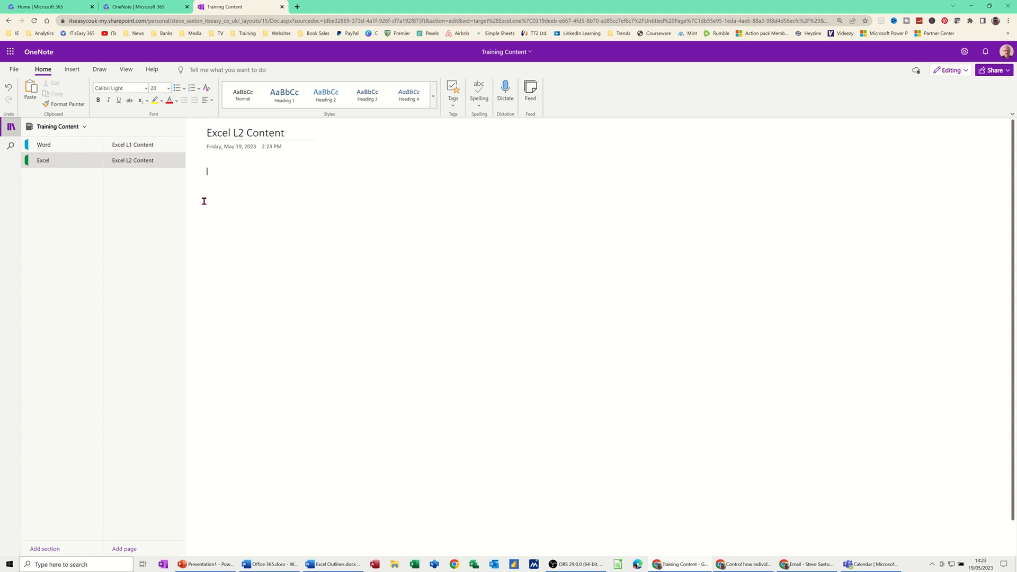
- Enter "This is Level one content" in the body of the Word L1 Content page in the Word section
{"action": "left_click", "coordinate": [133, 146]}
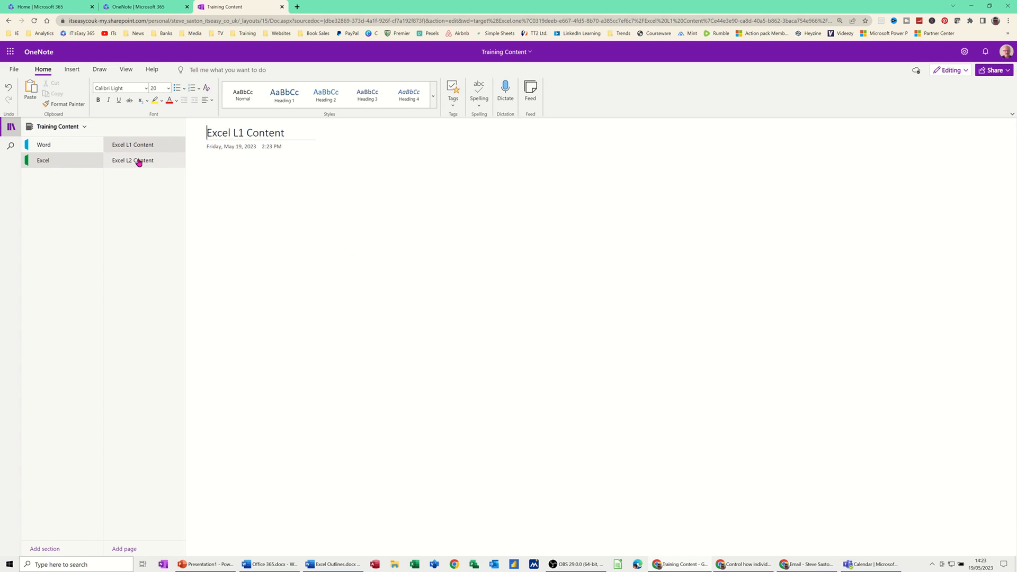
{"action": "left_click", "coordinate": [138, 161]}
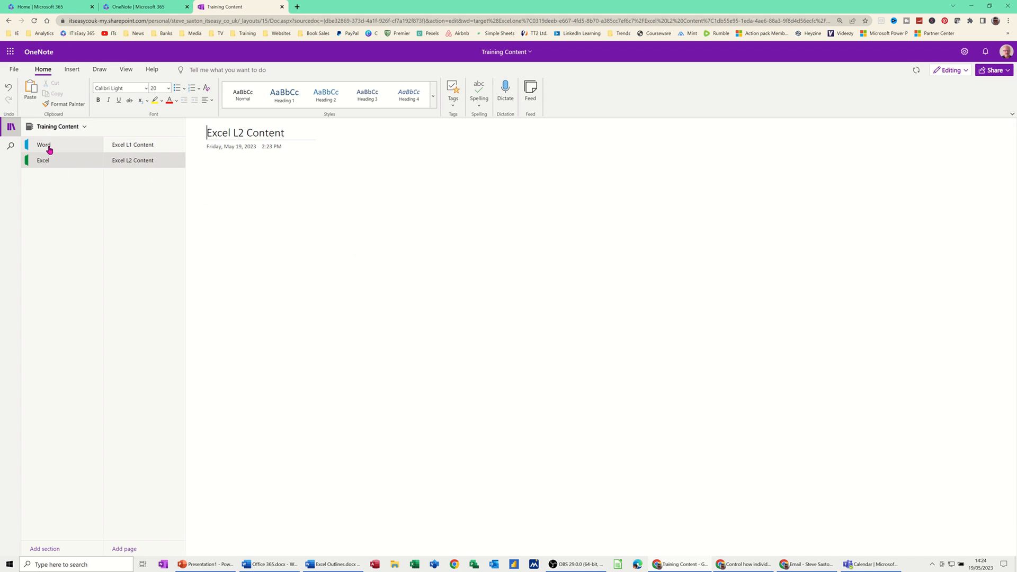
{"action": "left_click", "coordinate": [48, 148]}
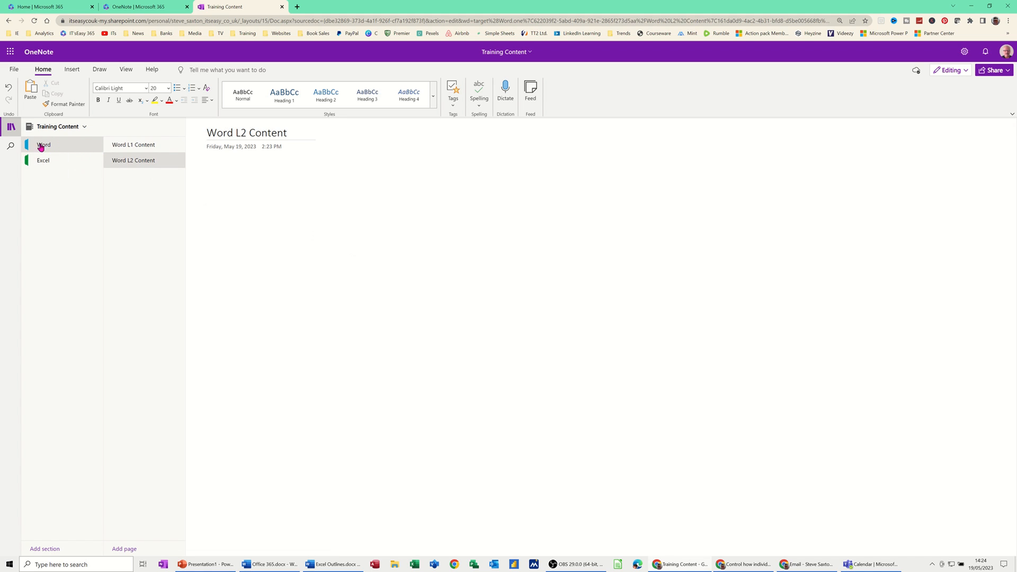
{"action": "left_click", "coordinate": [142, 145]}
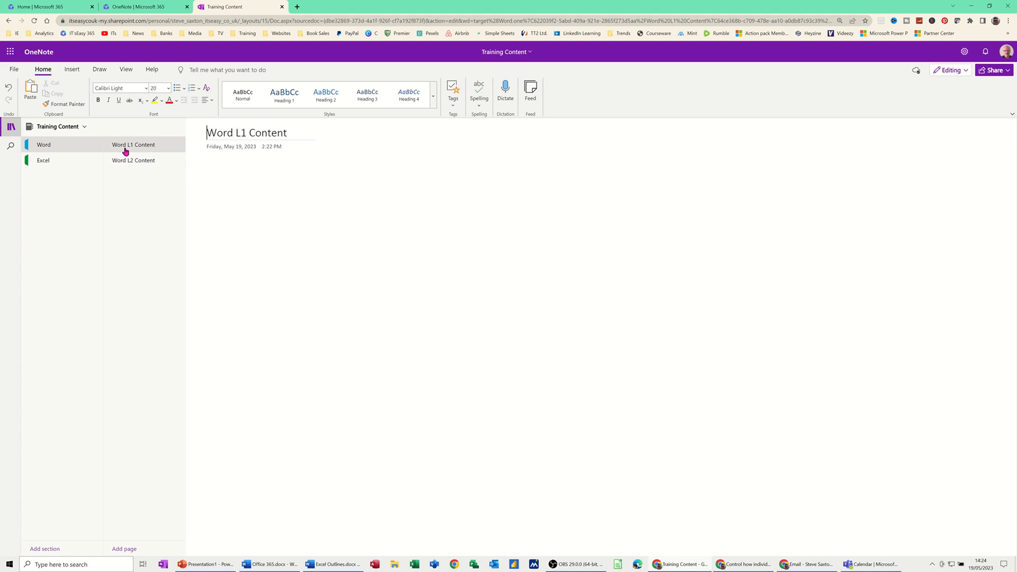
{"action": "left_click", "coordinate": [242, 170]}
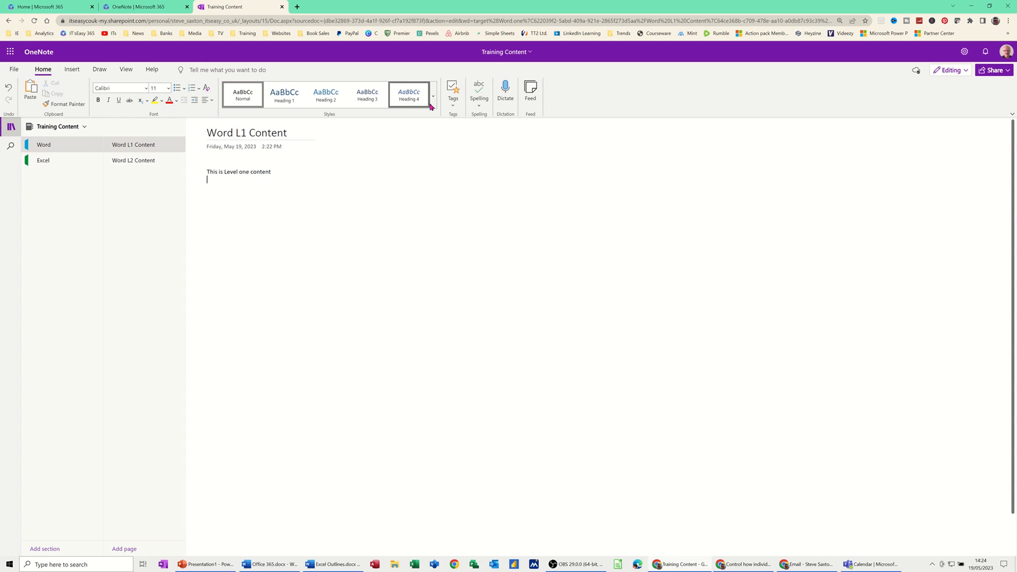
- Apply the Project A tag to the title of the Word L1 Content page
{"action": "left_click", "coordinate": [283, 132]}
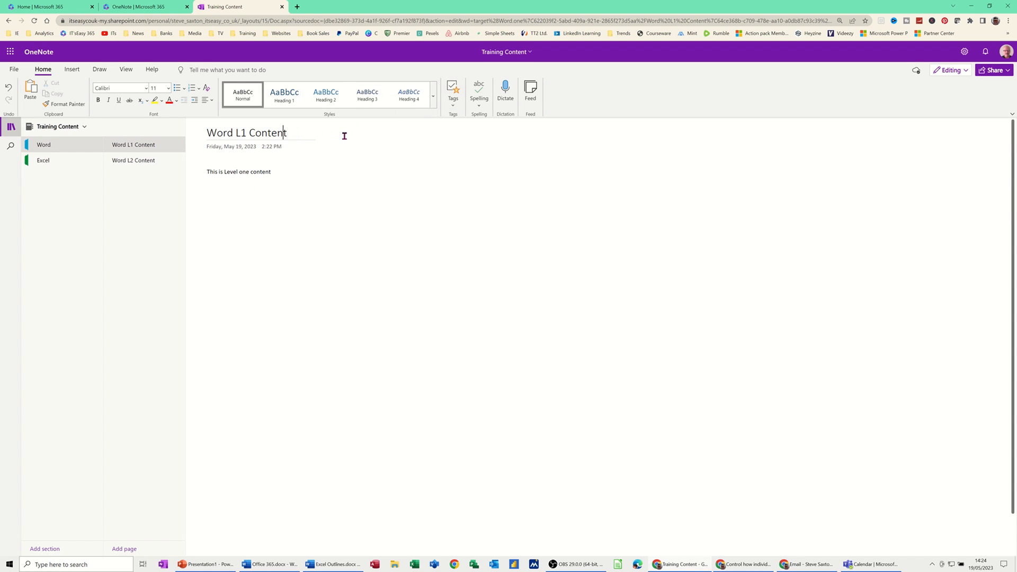
{"action": "left_click", "coordinate": [454, 108]}
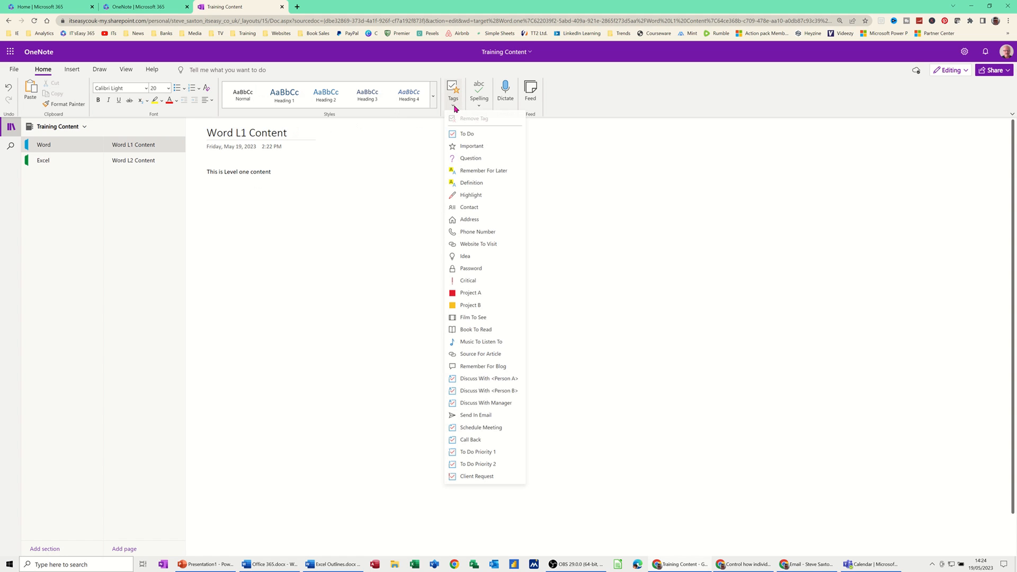
{"action": "left_click", "coordinate": [470, 295]}
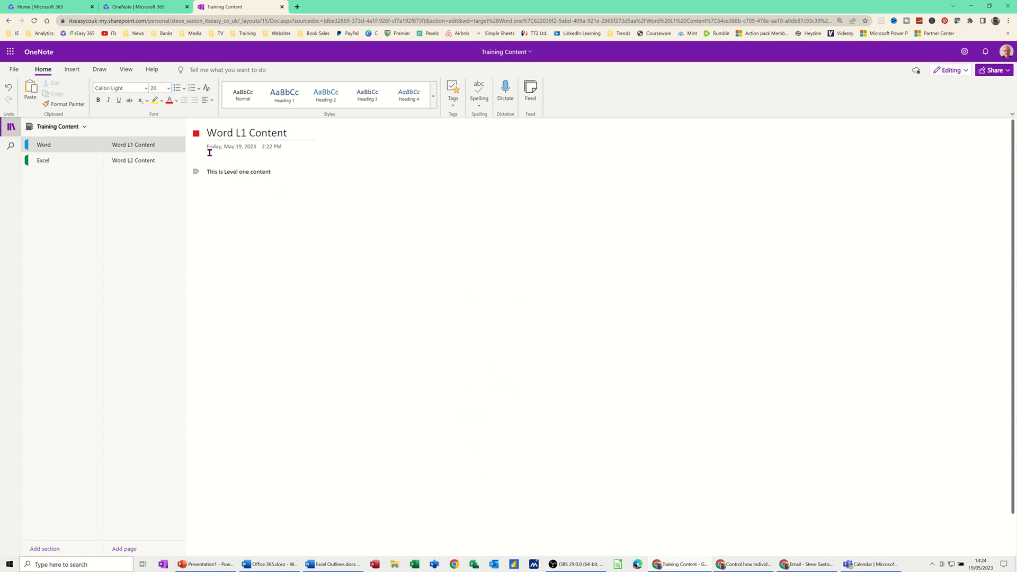
- Apply the Project B tag to the title of the Word L2 Content page
{"action": "left_click", "coordinate": [150, 162]}
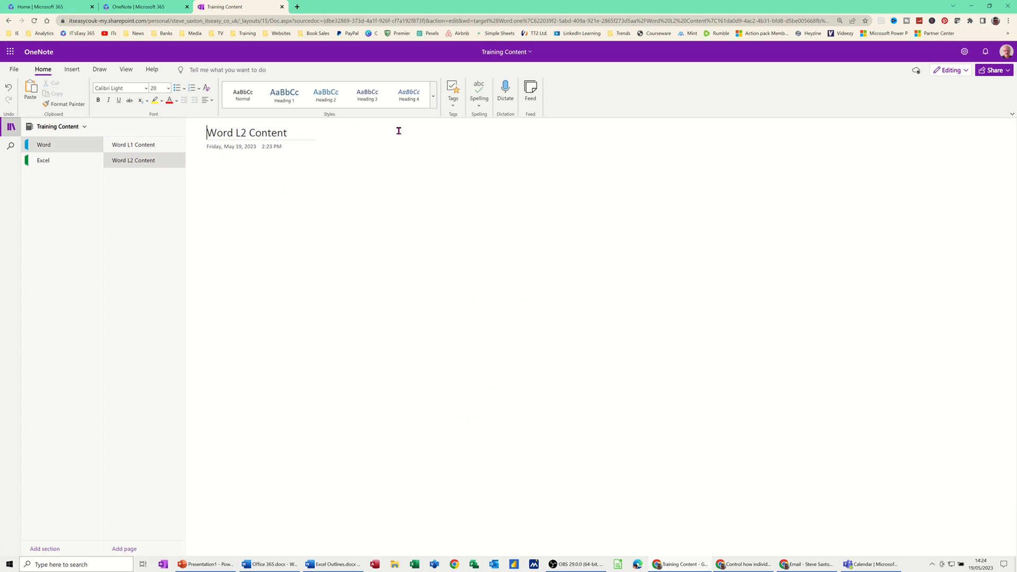
{"action": "left_click", "coordinate": [454, 106]}
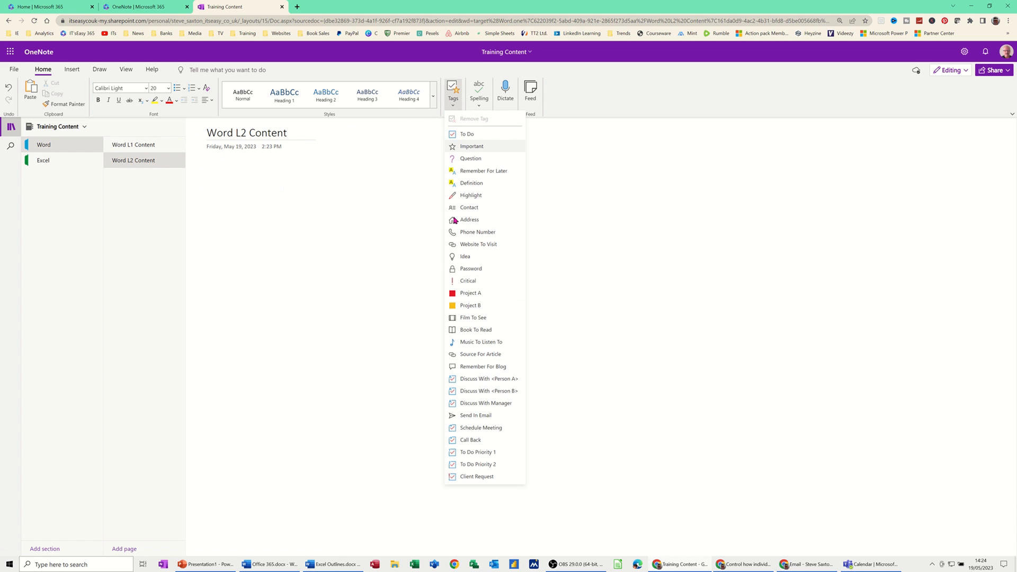
{"action": "left_click", "coordinate": [465, 305]}
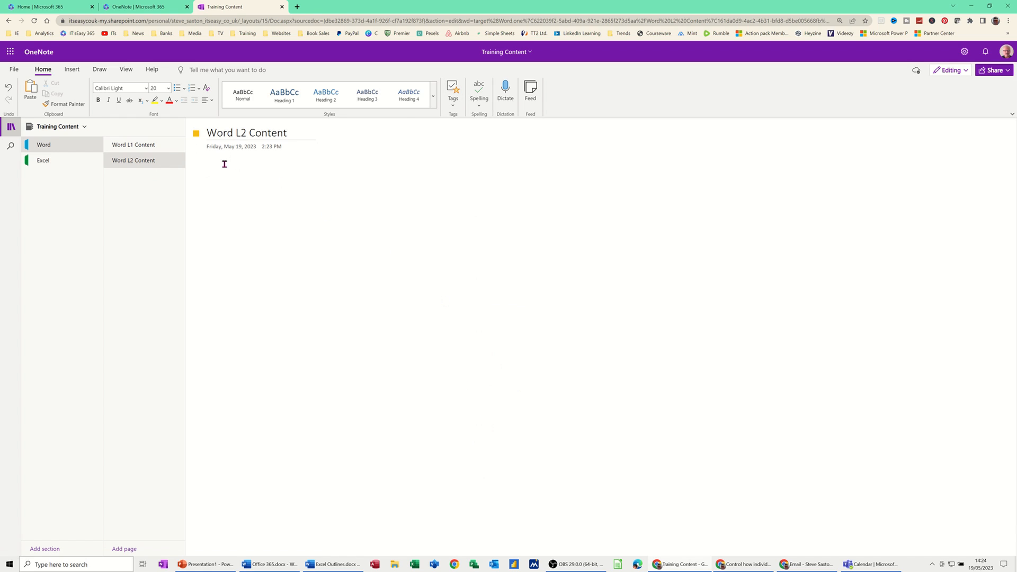
- Dictate further text after "This is Level one content" on the Word L1 Content page, including a new line, and stop the dictation
{"action": "left_click", "coordinate": [136, 145]}
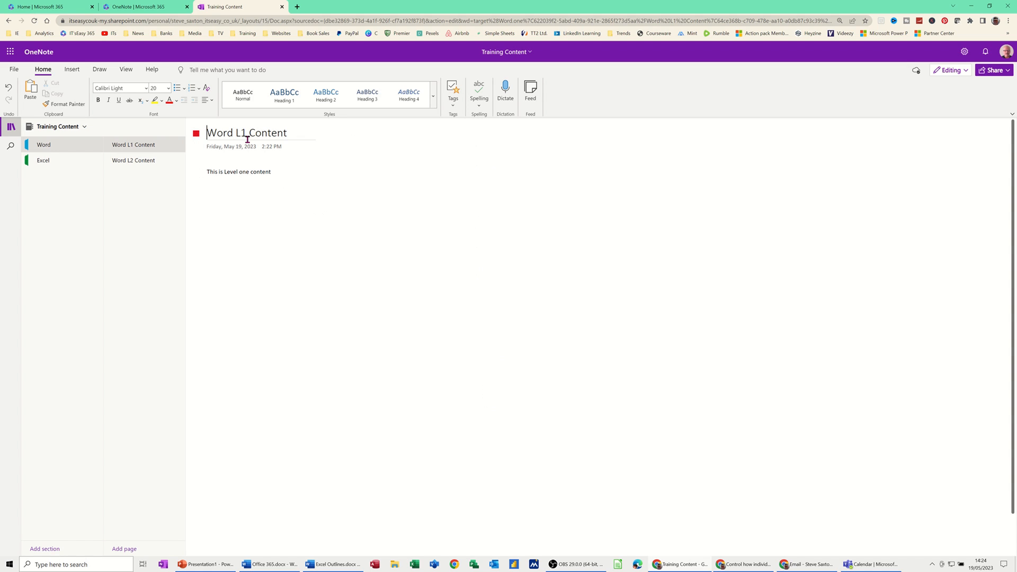
{"action": "left_click", "coordinate": [275, 172]}
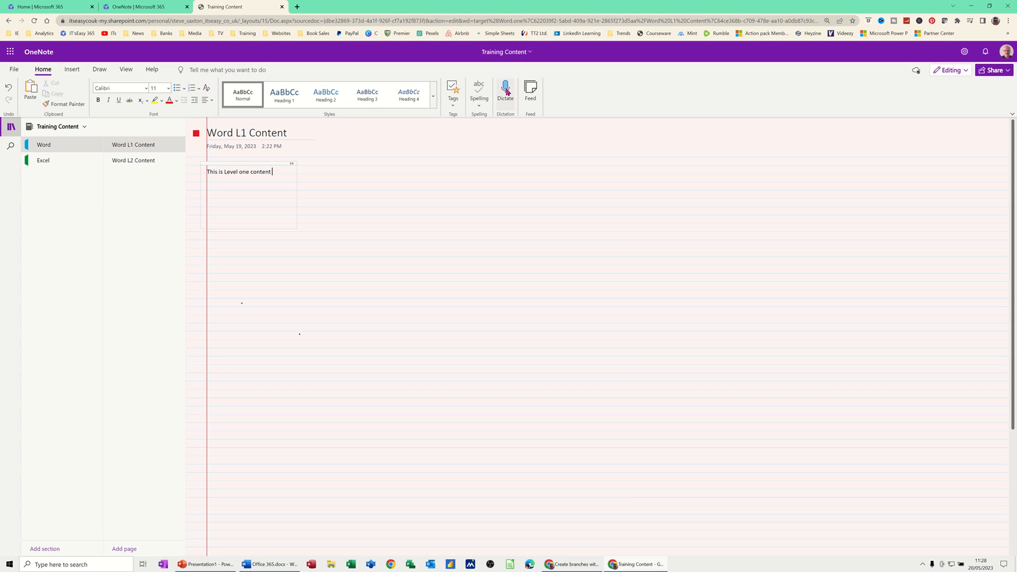
{"action": "left_click", "coordinate": [505, 90]}
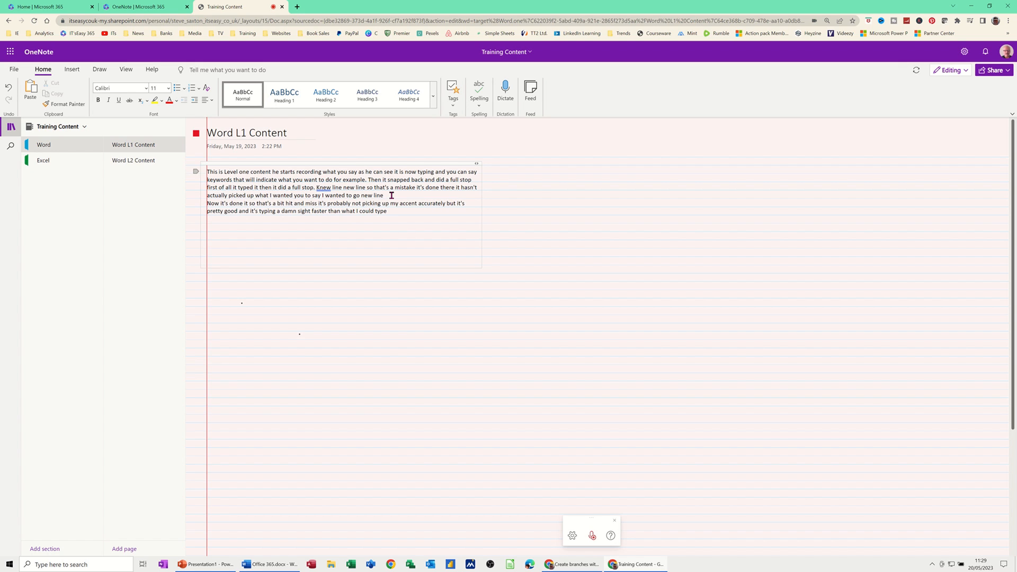
{"action": "left_click", "coordinate": [504, 90]}
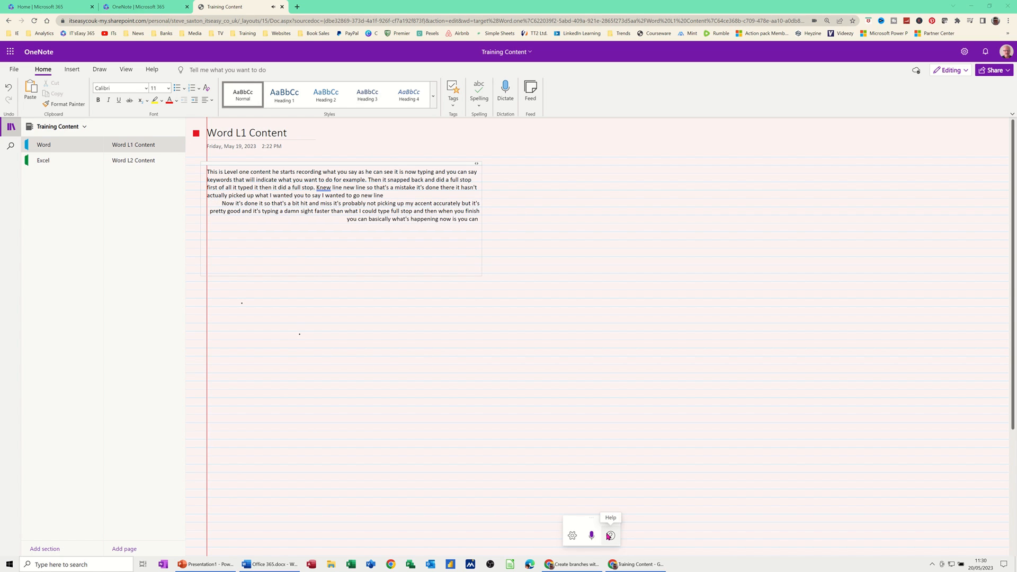
- Consult the dictation help for the English voice commands and expand the list of punctuation phrases
{"action": "left_click", "coordinate": [610, 536]}
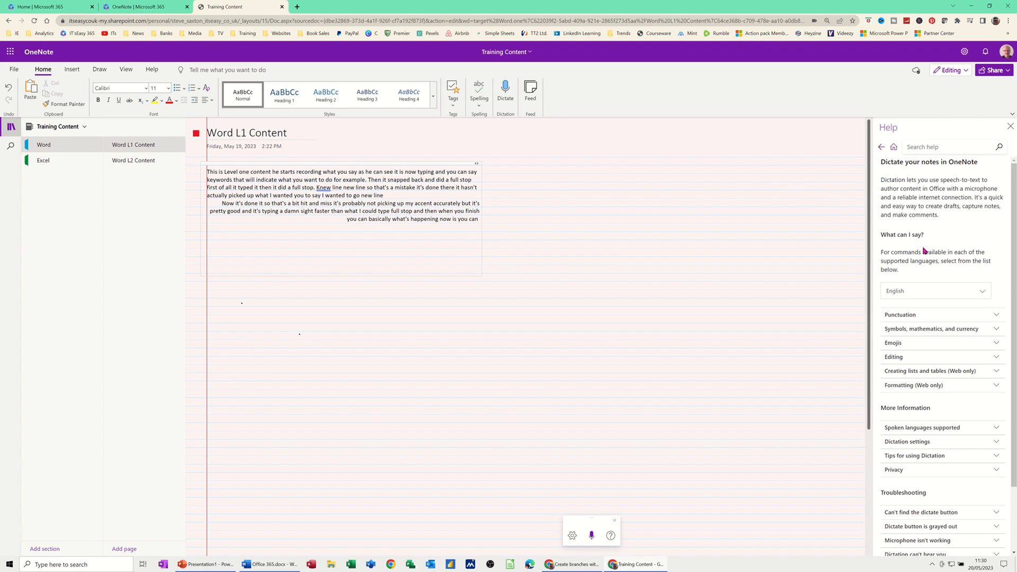
{"action": "scroll", "coordinate": [912, 295], "scroll_direction": "down", "scroll_amount": 1}
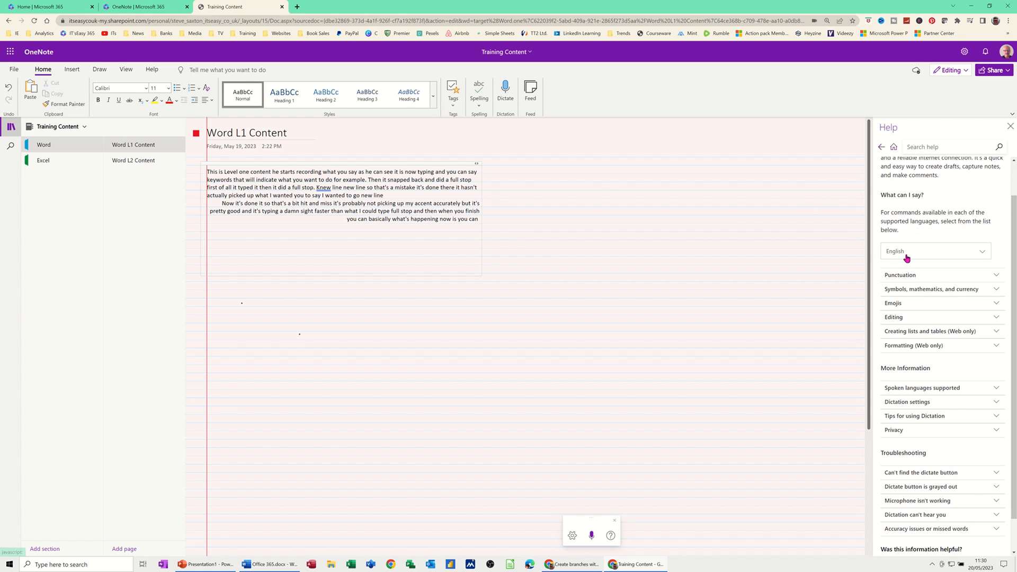
{"action": "left_click", "coordinate": [907, 253]}
{"action": "left_click", "coordinate": [907, 255]}
{"action": "left_click", "coordinate": [912, 276]}
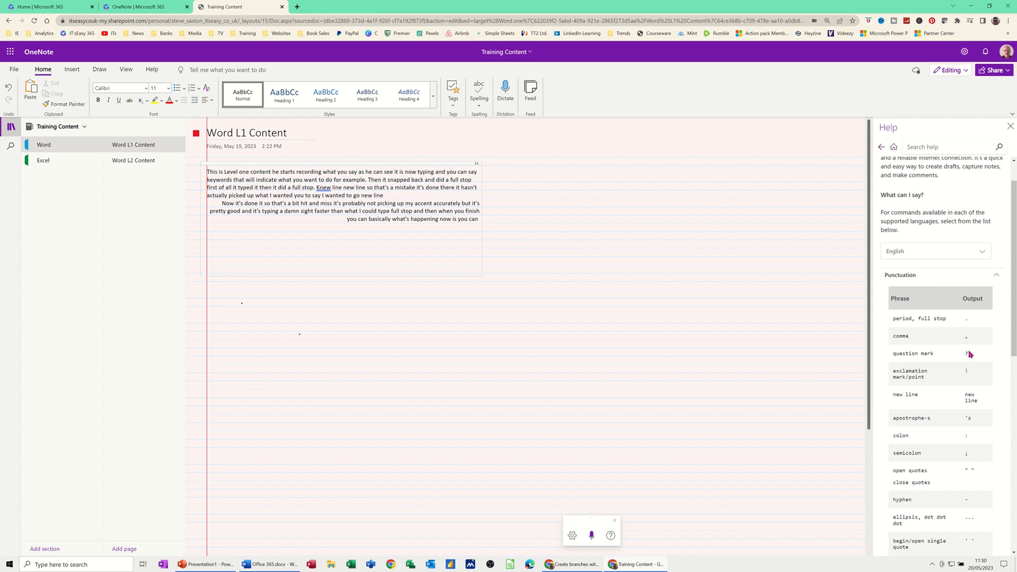
- Collapse the list of punctuation phrases in the dictation help
{"action": "left_click", "coordinate": [995, 277]}
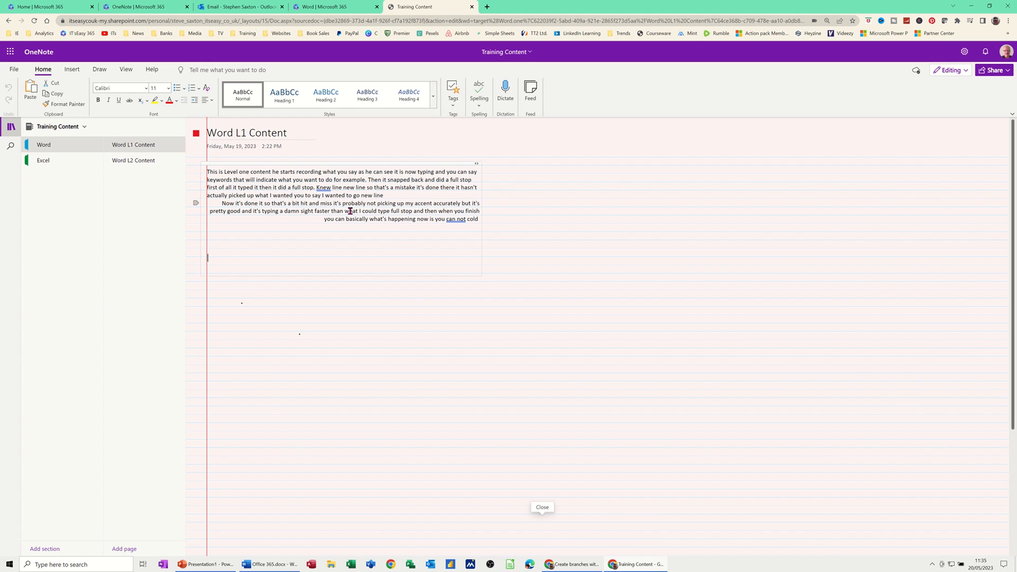
- Correct "Knew" to "New" and "can not" to "cannot" in the dictated note using the suggested spellings
{"action": "left_click", "coordinate": [479, 106]}
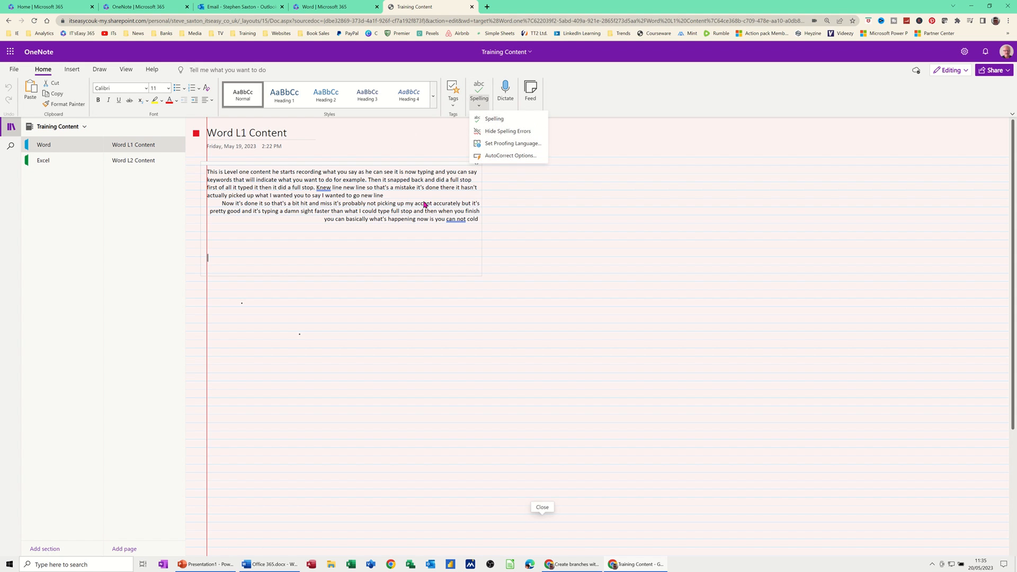
{"action": "left_click", "coordinate": [393, 229]}
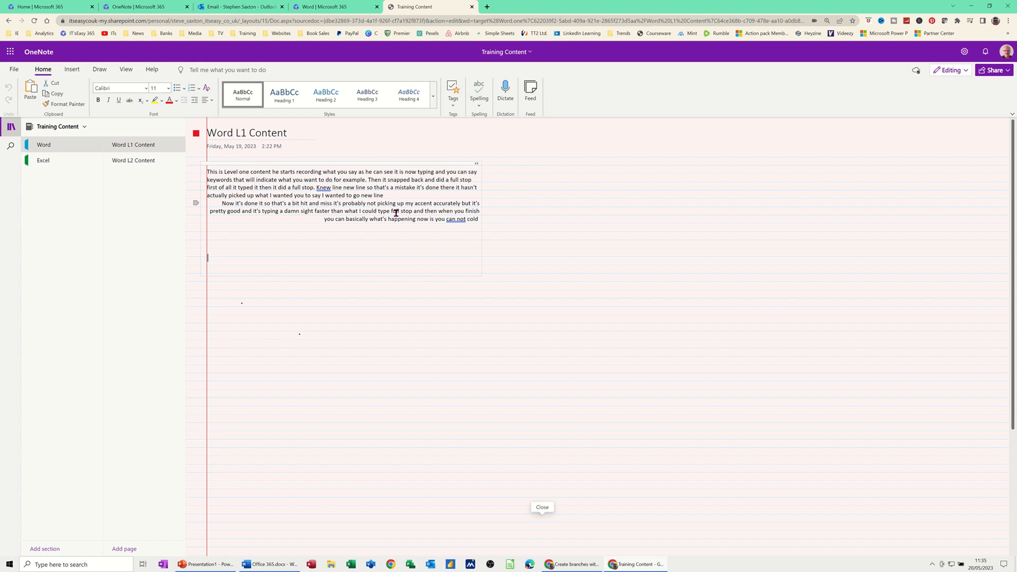
{"action": "key", "text": "F7"}
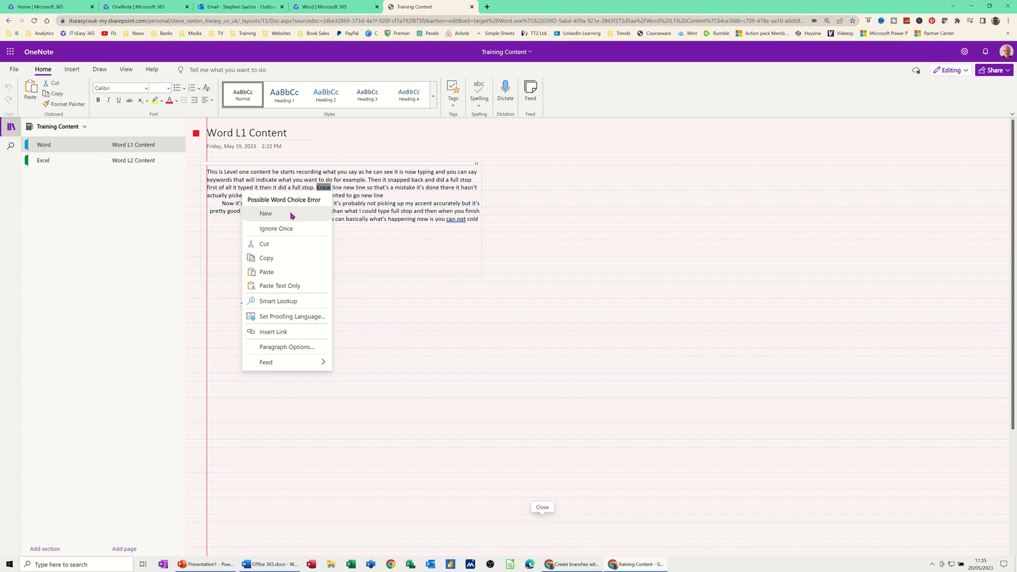
{"action": "left_click", "coordinate": [270, 214]}
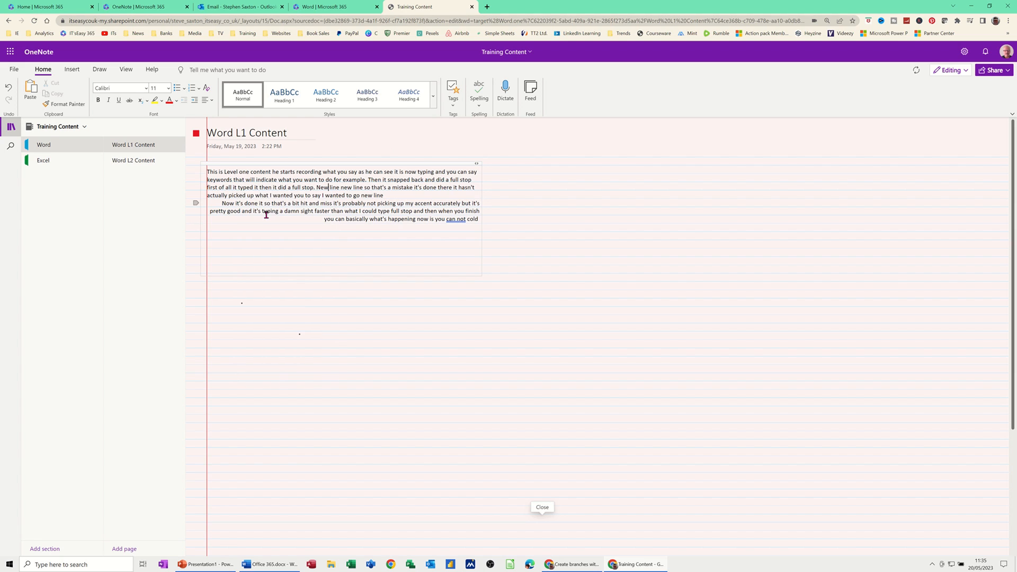
{"action": "right_click", "coordinate": [453, 219]}
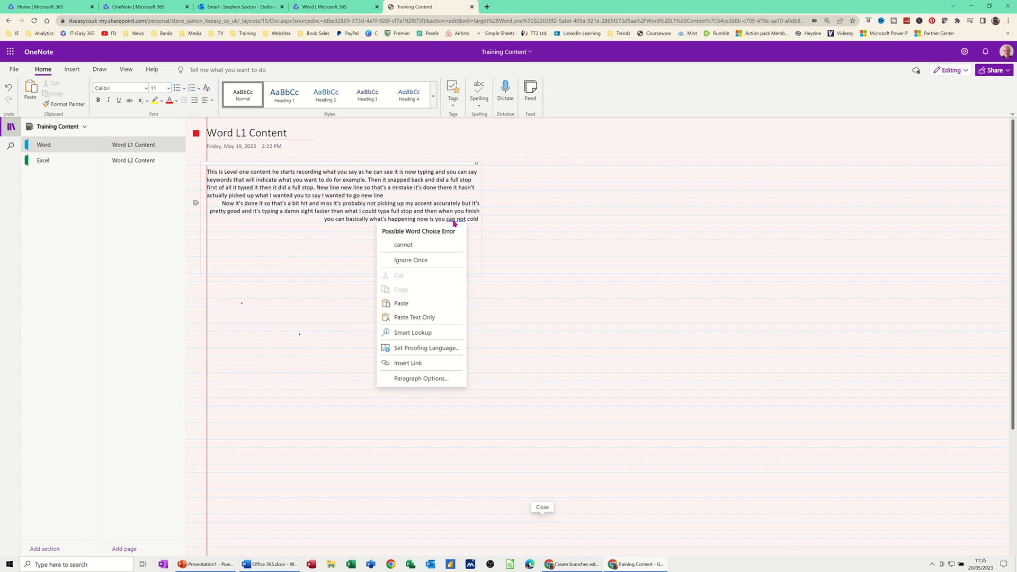
{"action": "left_click", "coordinate": [418, 244]}
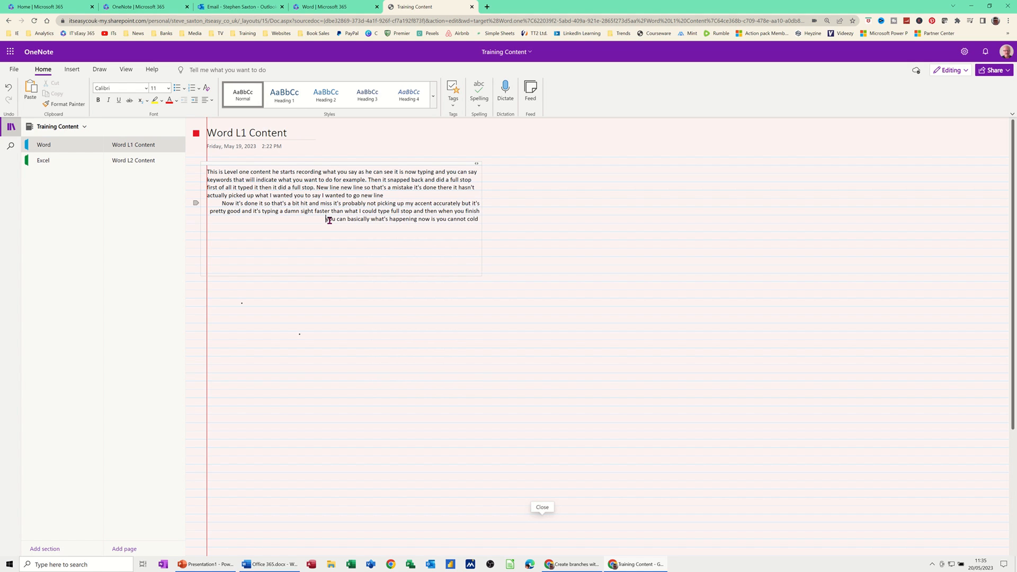
- Delete all the dictated text from the Word L1 Content page, along with its empty note container
{"action": "left_click", "coordinate": [327, 219]}
{"action": "left_click_drag", "start_coordinate": [479, 221], "coordinate": [176, 171]}
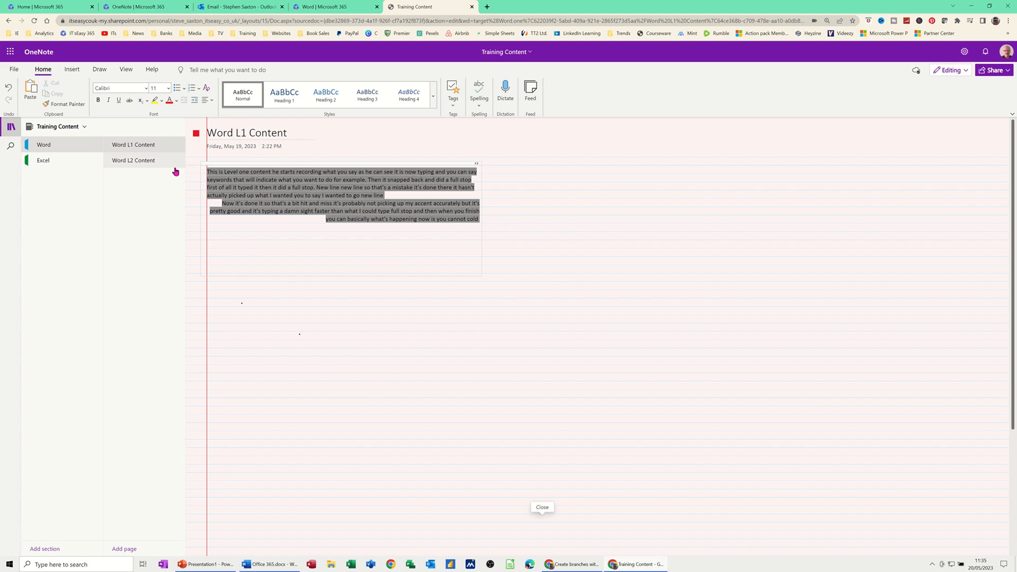
{"action": "key", "text": "Delete"}
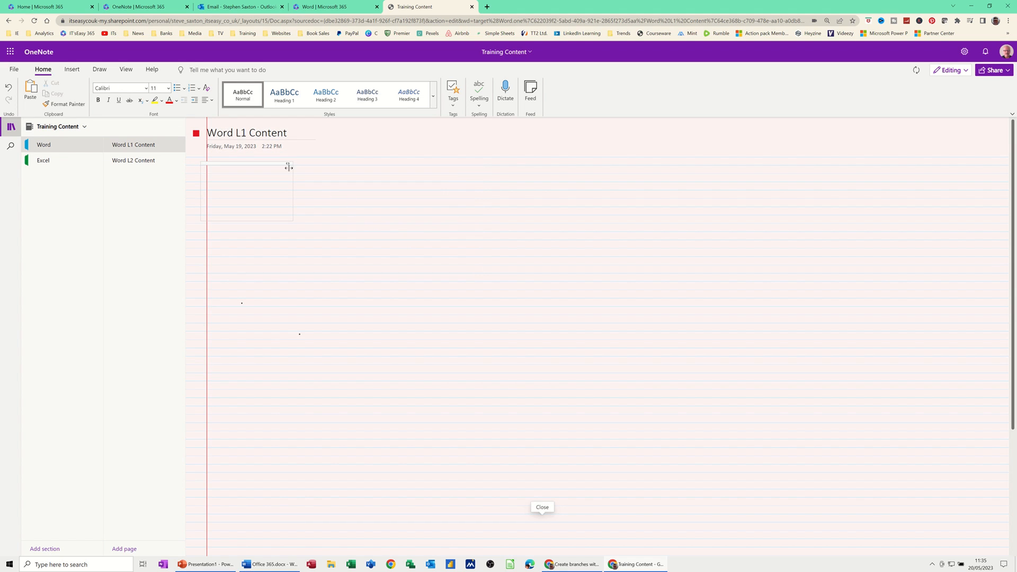
{"action": "left_click", "coordinate": [218, 161]}
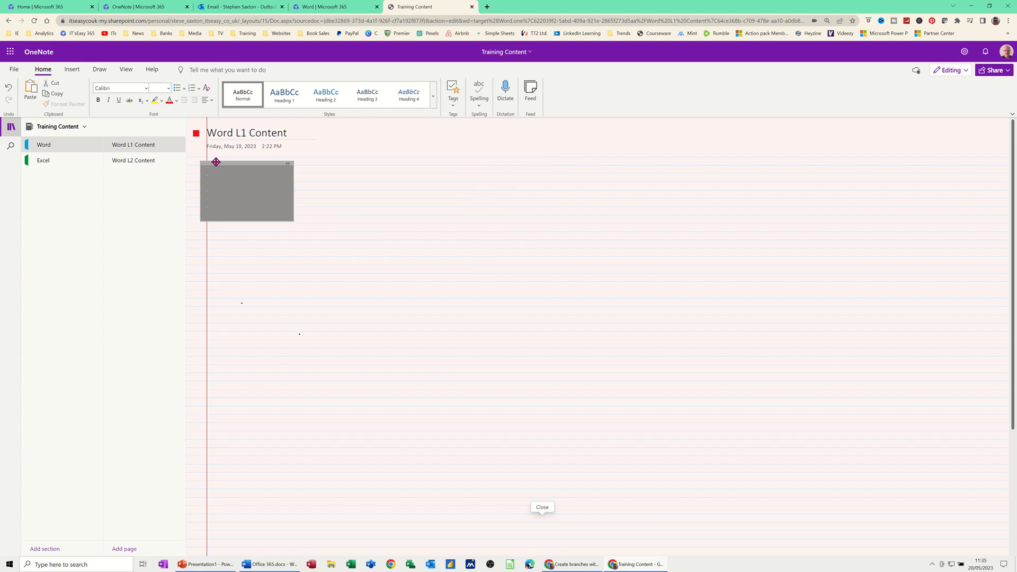
{"action": "key", "text": "Delete"}
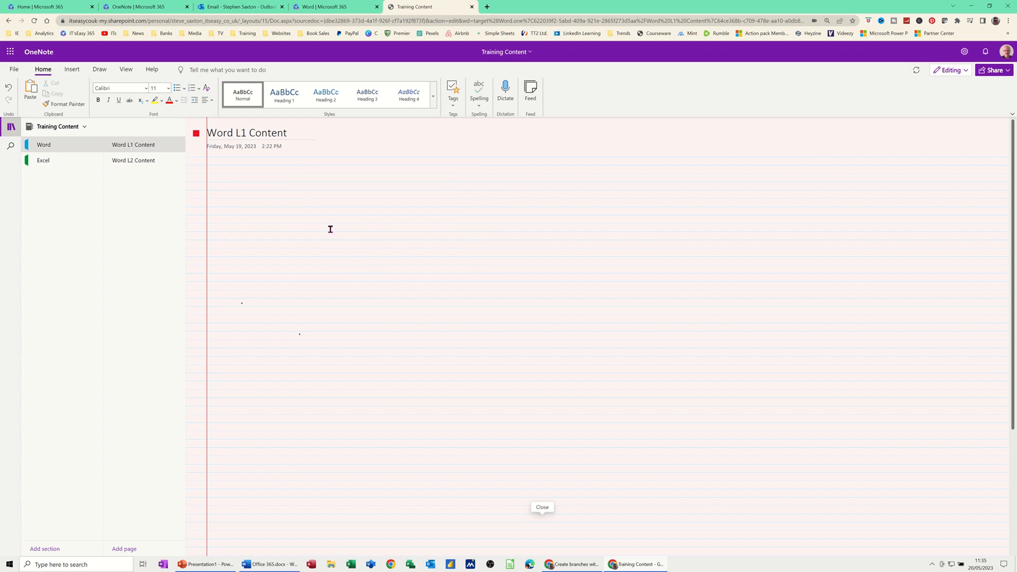
- Replace the page's rule lines with the second grid line style and change the page colour to pale yellow
{"action": "left_click", "coordinate": [99, 70]}
{"action": "left_click", "coordinate": [127, 69]}
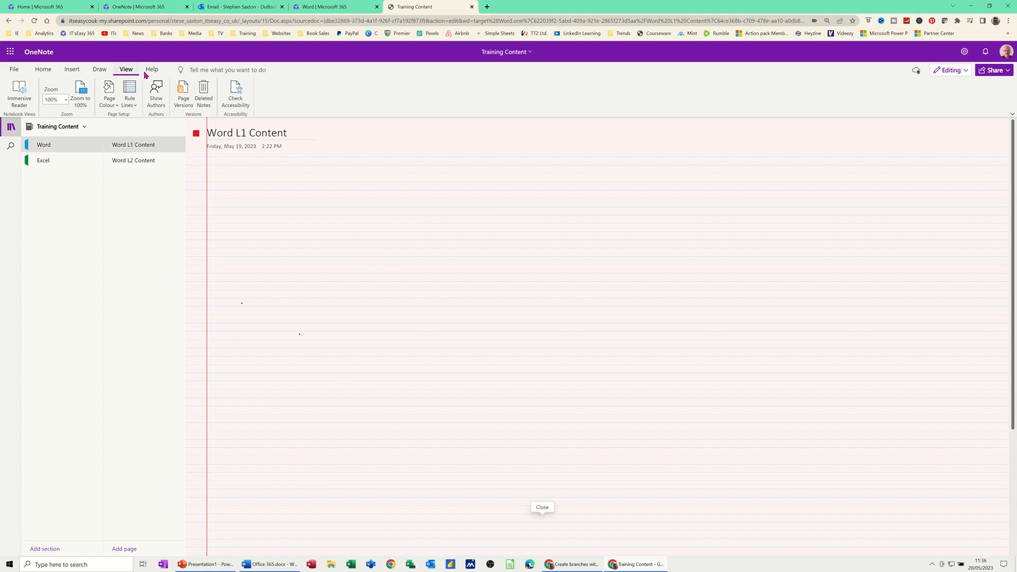
{"action": "left_click", "coordinate": [134, 106]}
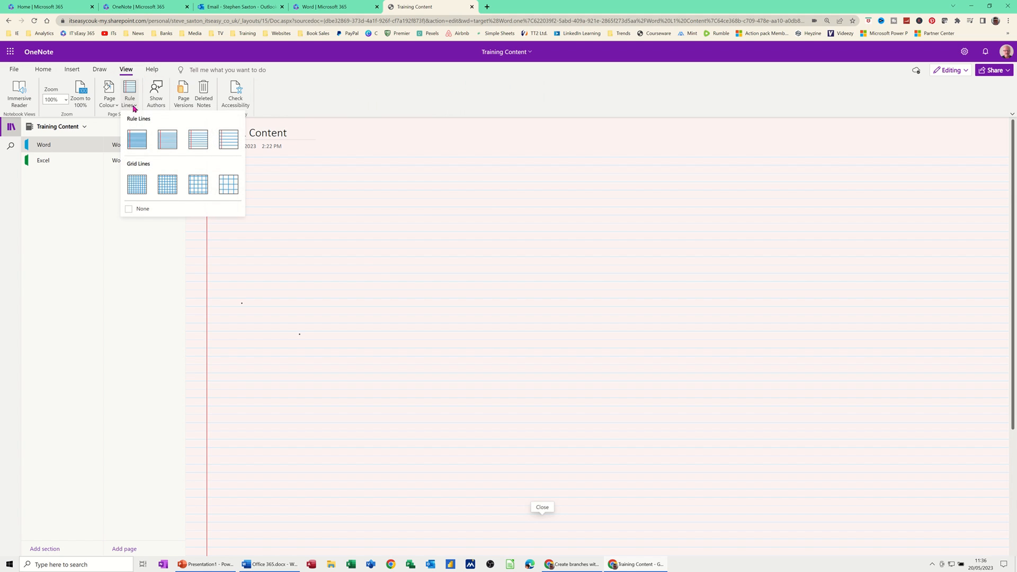
{"action": "left_click", "coordinate": [161, 184]}
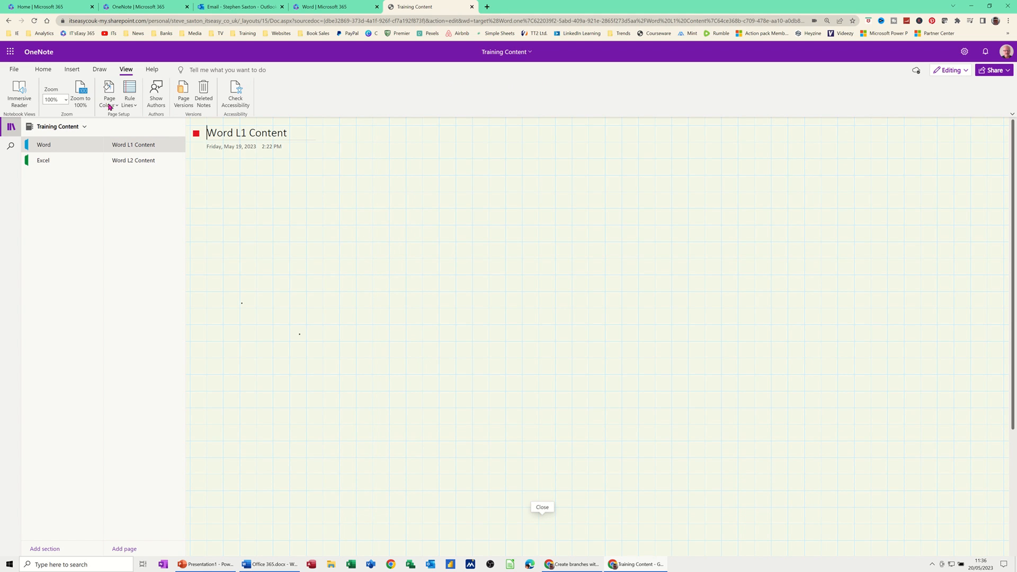
- Insert a table with three columns and three rows beneath the date on the Word L1 Content page
{"action": "left_click", "coordinate": [72, 69]}
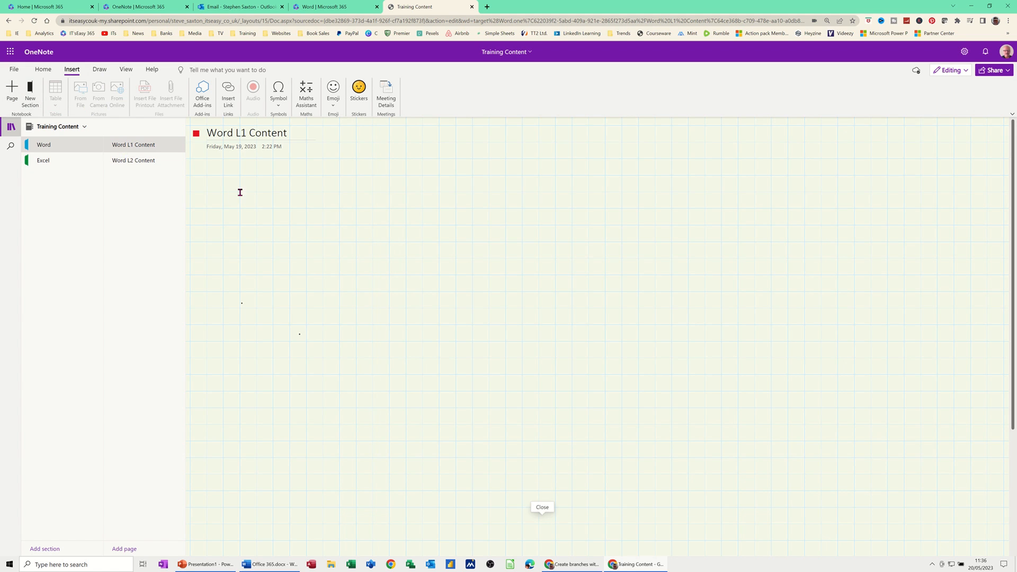
{"action": "left_click", "coordinate": [220, 189]}
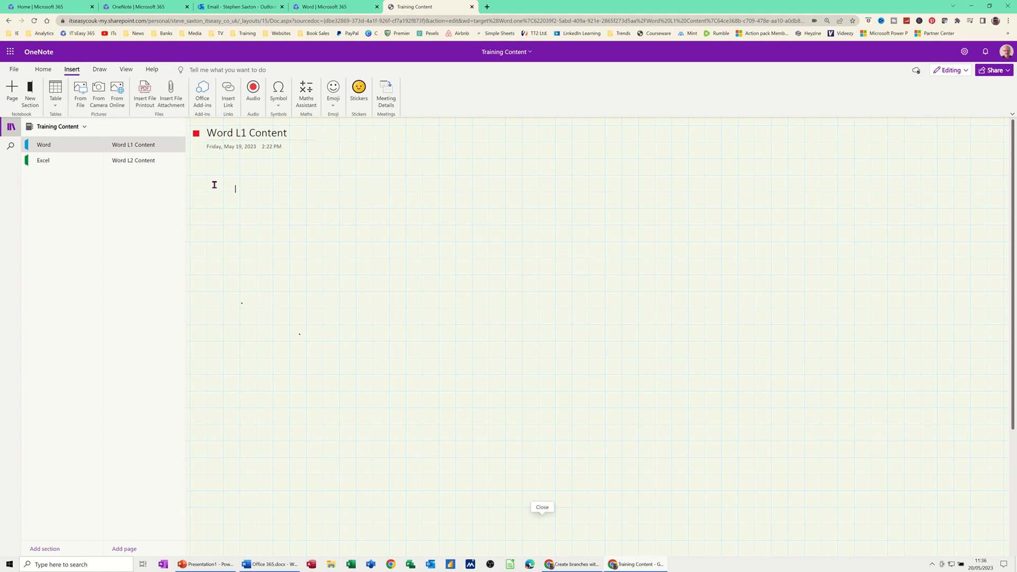
{"action": "left_click", "coordinate": [55, 106]}
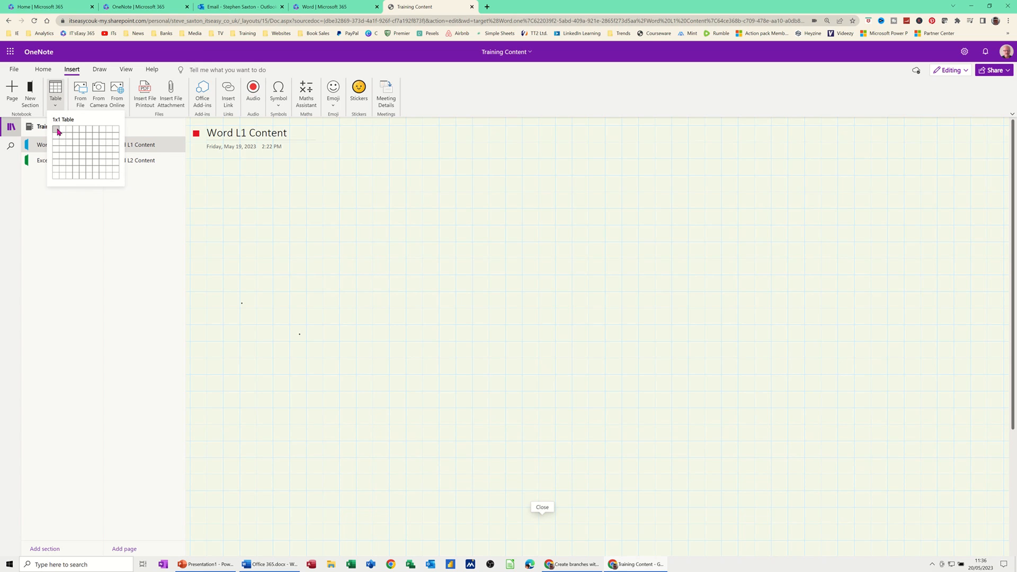
{"action": "left_click", "coordinate": [73, 148]}
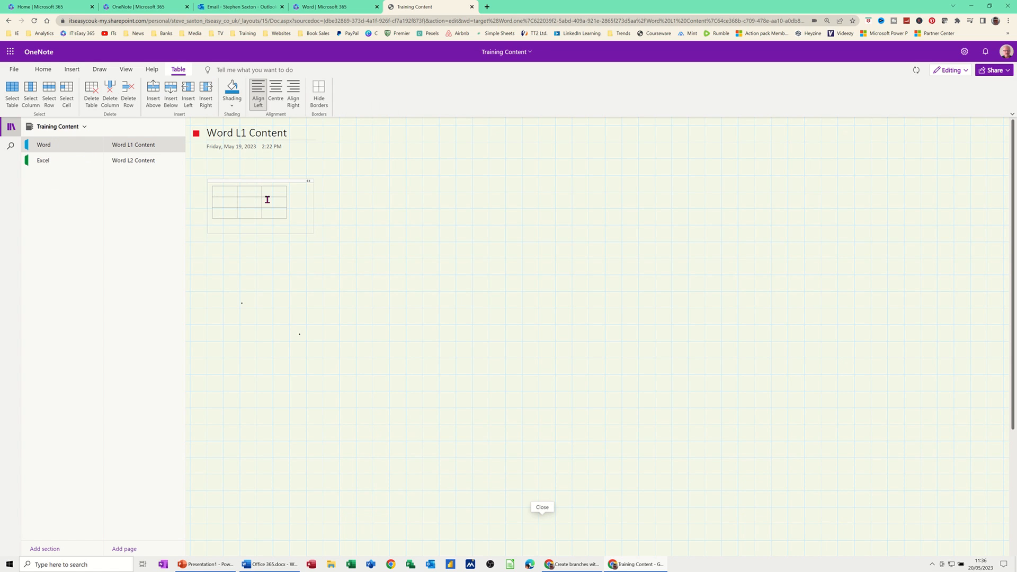
- Move the table's note container a short distance to the right on the page
{"action": "left_click", "coordinate": [220, 258]}
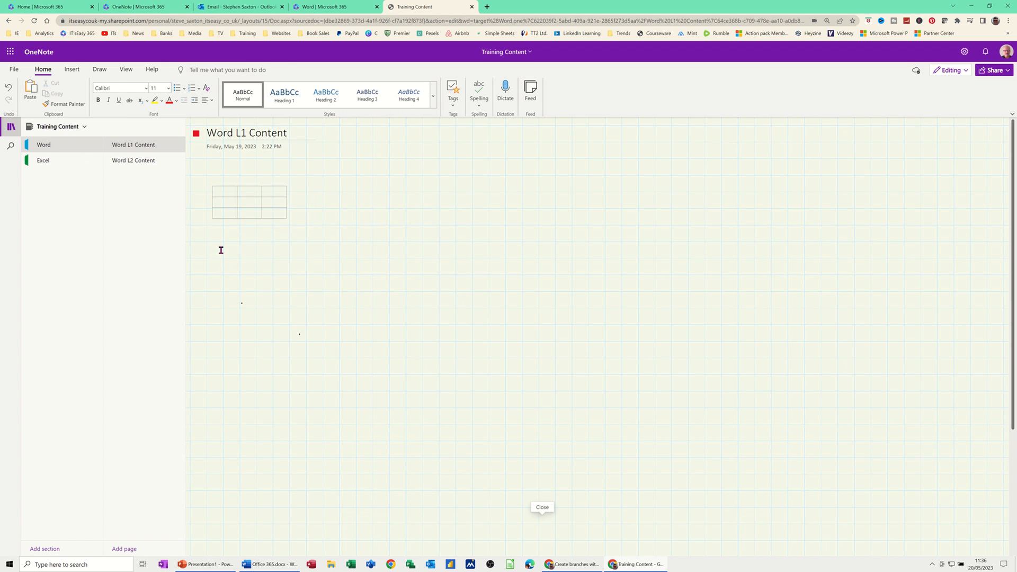
{"action": "left_click", "coordinate": [226, 184]}
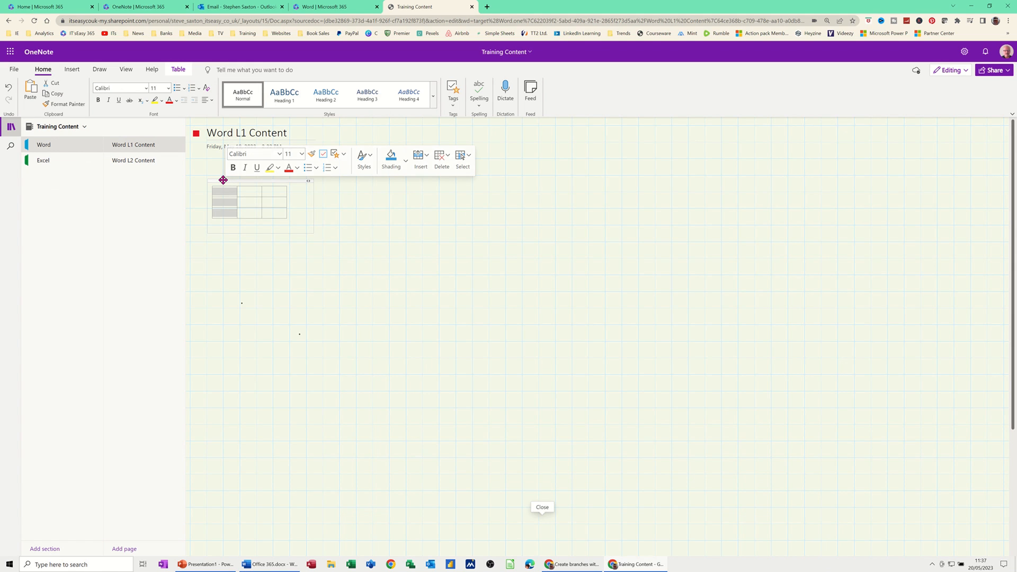
{"action": "left_click", "coordinate": [259, 200]}
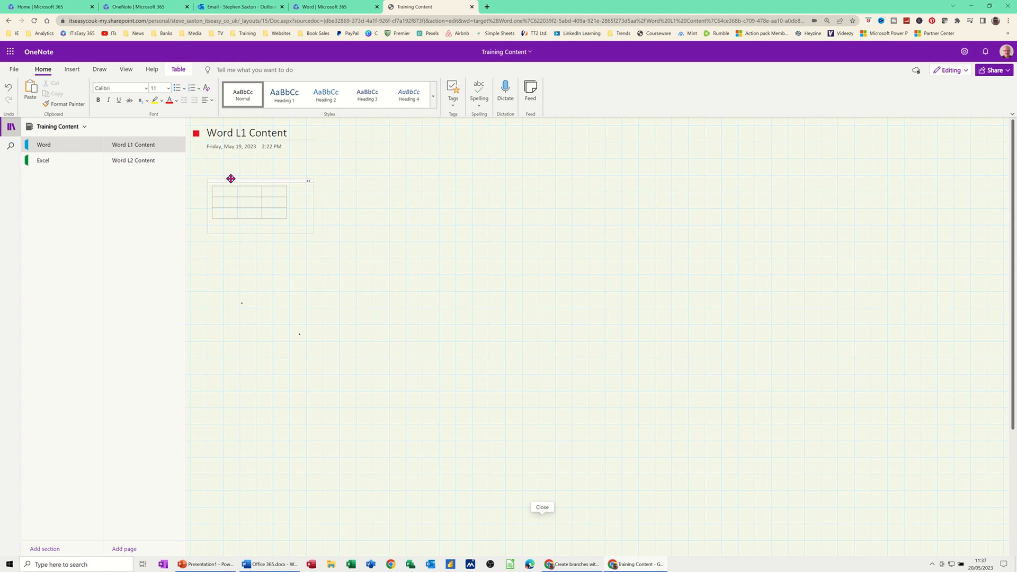
{"action": "left_click", "coordinate": [292, 205]}
{"action": "left_click_drag", "start_coordinate": [282, 179], "coordinate": [313, 178]}
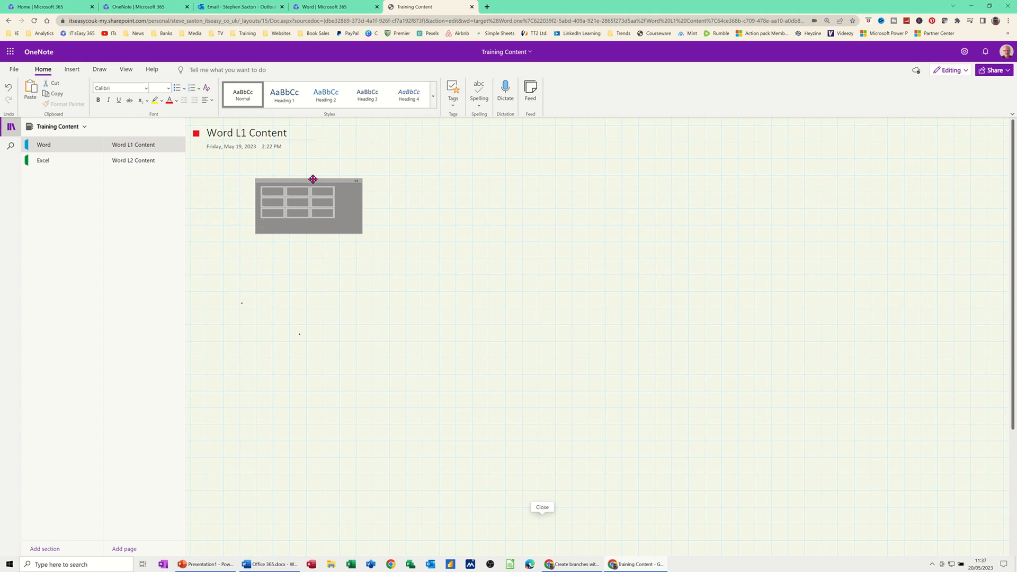
- Insert the file Excel Outlines.docx from Documents below the table as an attachment
{"action": "left_click", "coordinate": [277, 254]}
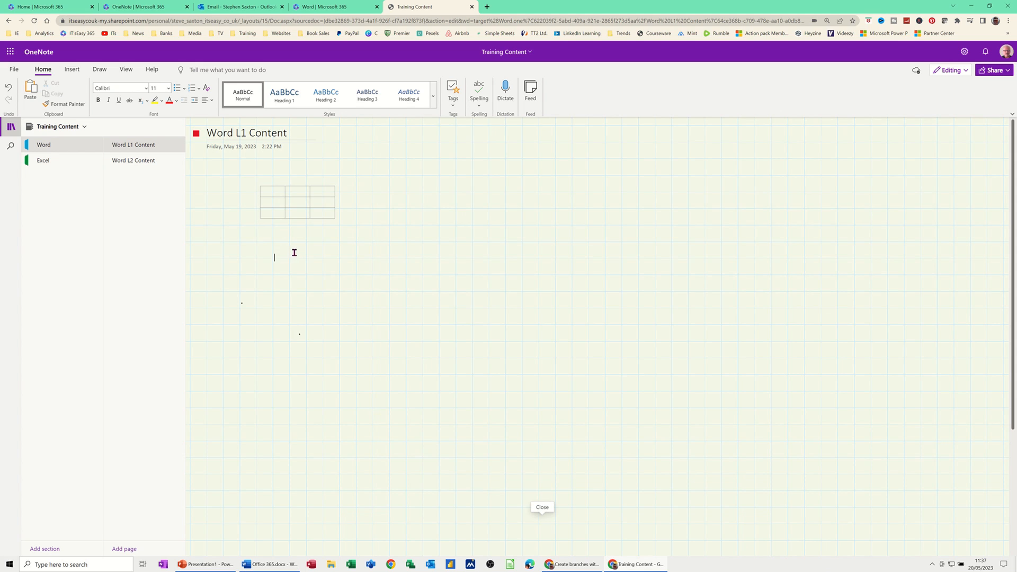
{"action": "left_click", "coordinate": [72, 69]}
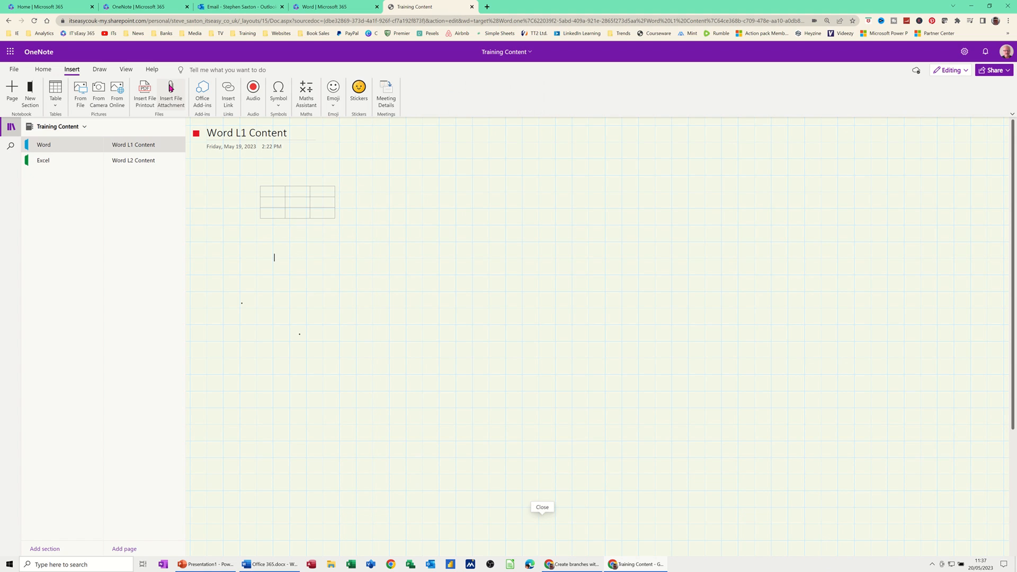
{"action": "left_click", "coordinate": [170, 87]}
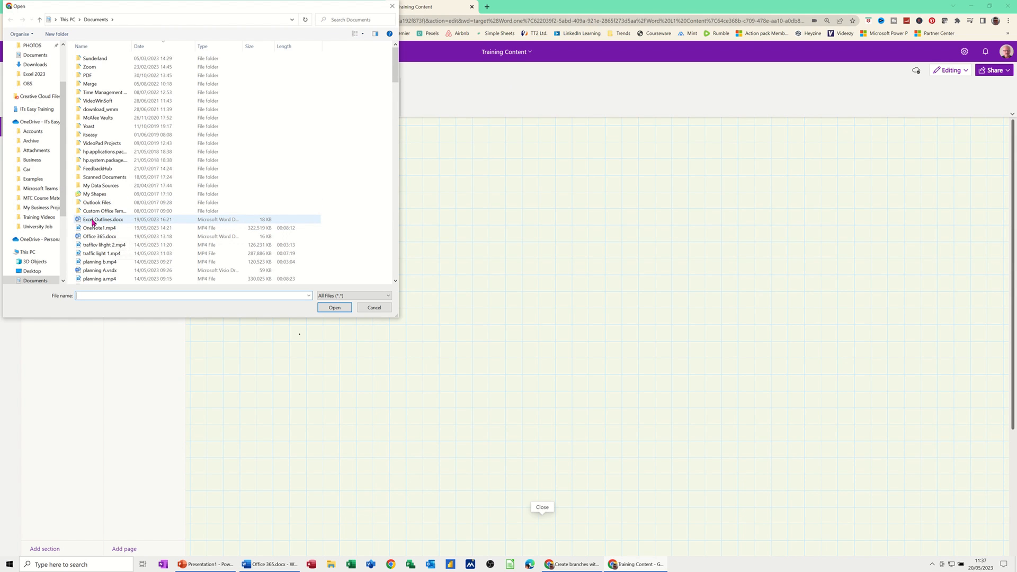
{"action": "double_click", "coordinate": [92, 220]}
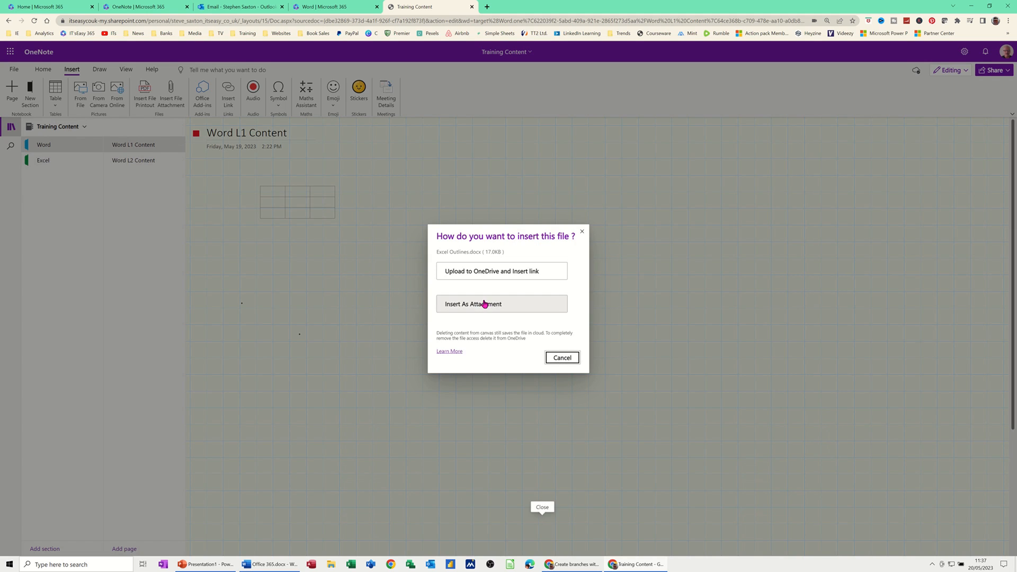
{"action": "left_click", "coordinate": [484, 303]}
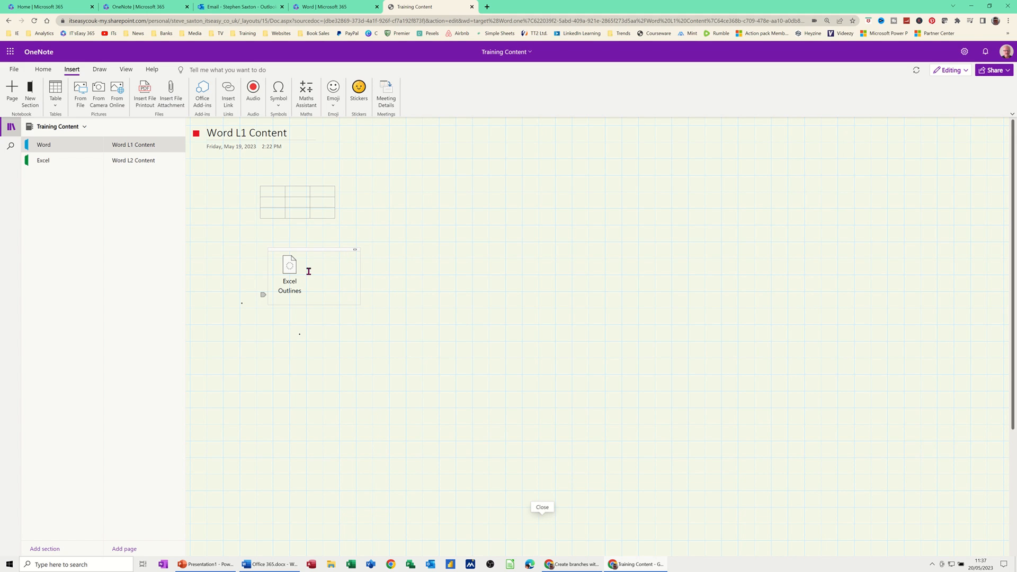
- Record two audio notes below the Excel Outlines attachment and stop the recording
{"action": "left_click", "coordinate": [385, 310]}
{"action": "left_click", "coordinate": [253, 90]}
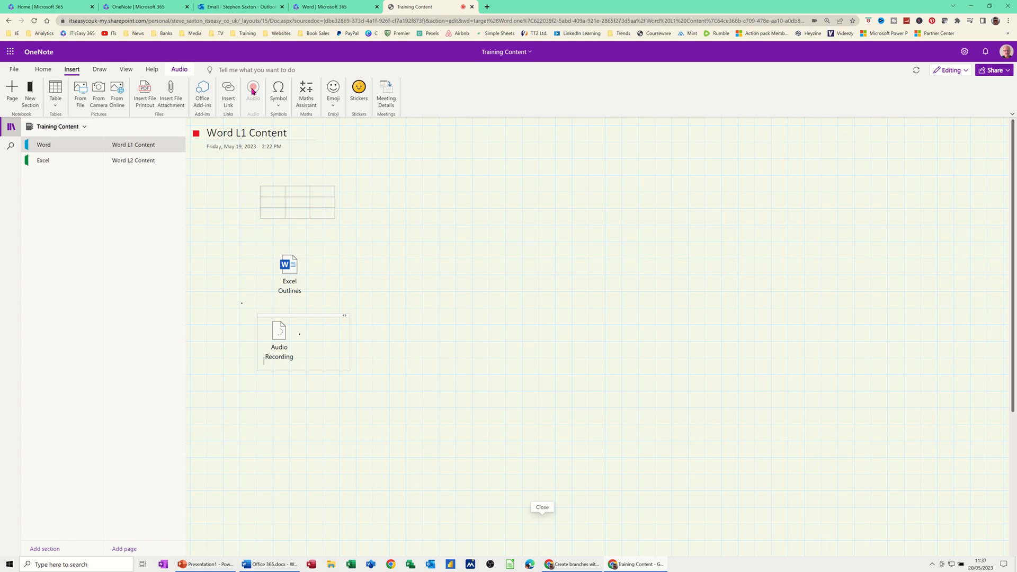
{"action": "left_click", "coordinate": [11, 88]}
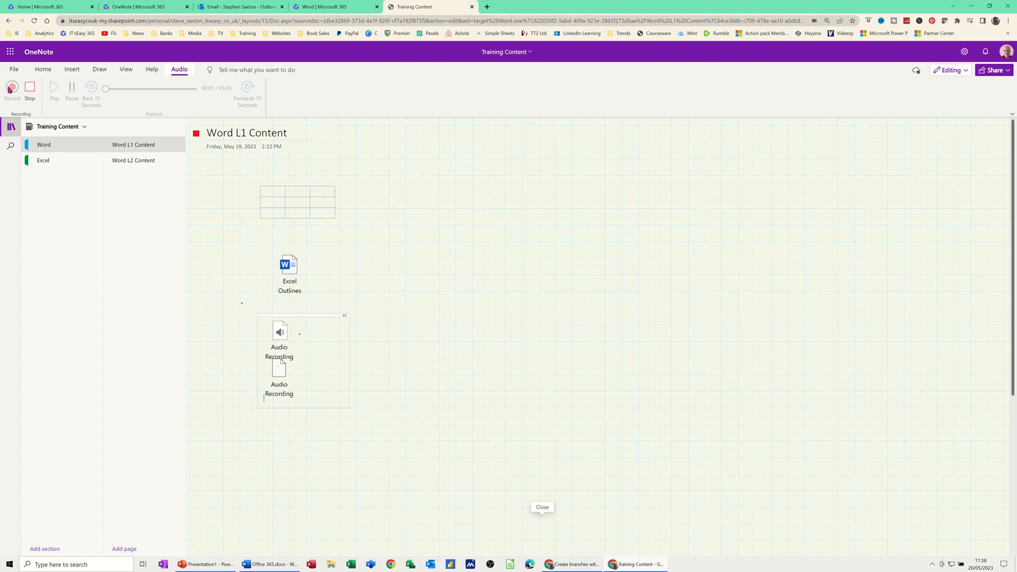
{"action": "left_click", "coordinate": [30, 87]}
- Play back the second audio recording and delete both recordings from the page
{"action": "left_click", "coordinate": [282, 379]}
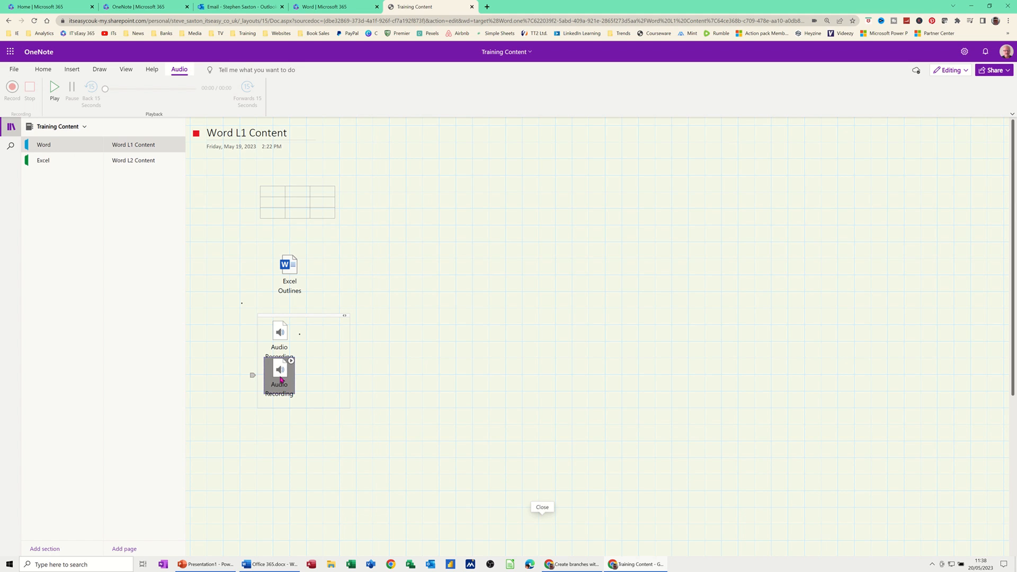
{"action": "left_click", "coordinate": [55, 88]}
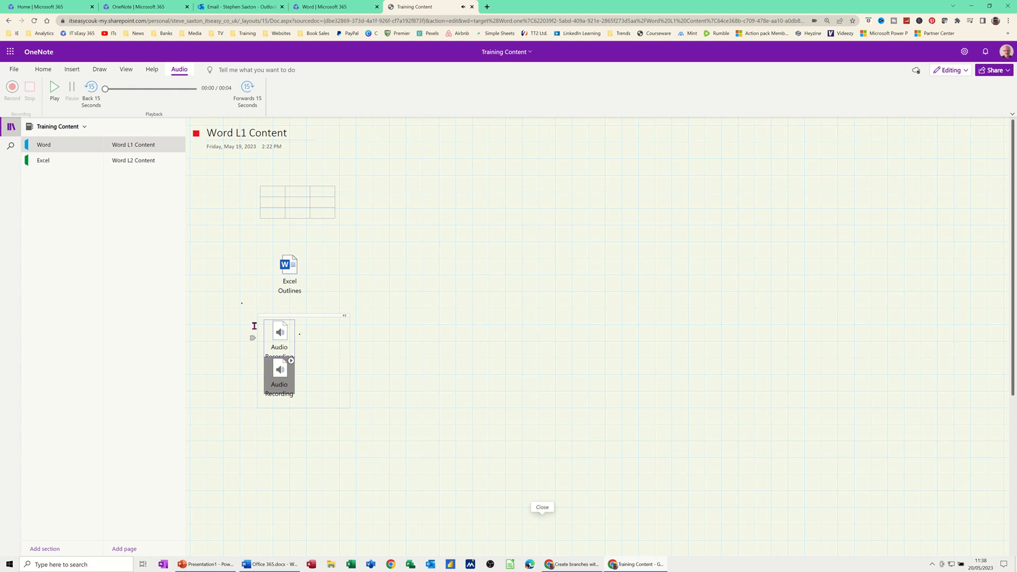
{"action": "key", "text": "Delete"}
- Insert the first Fruit Crew sticker below the Excel Outlines attachment
{"action": "left_click", "coordinate": [71, 69]}
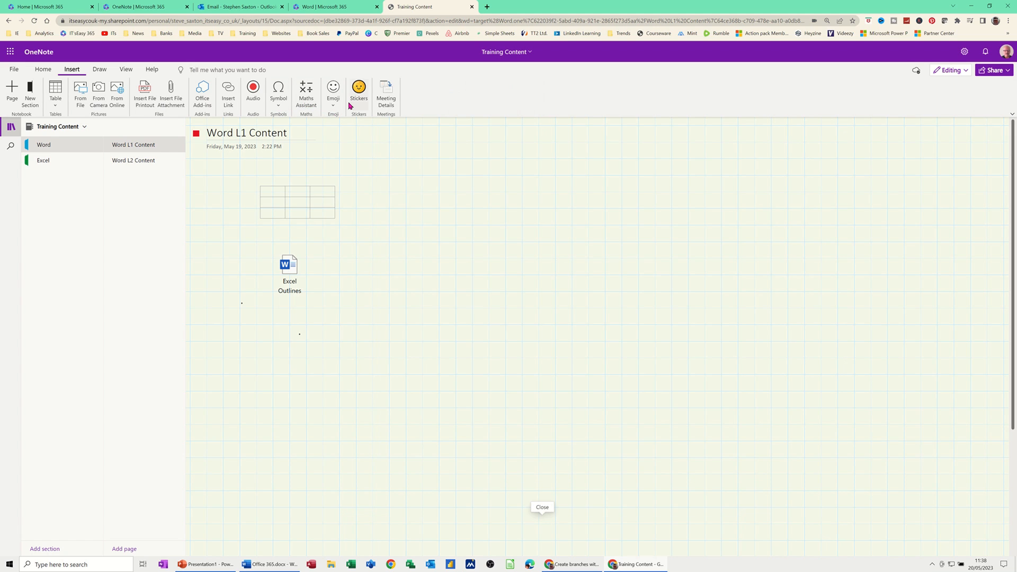
{"action": "left_click", "coordinate": [333, 107]}
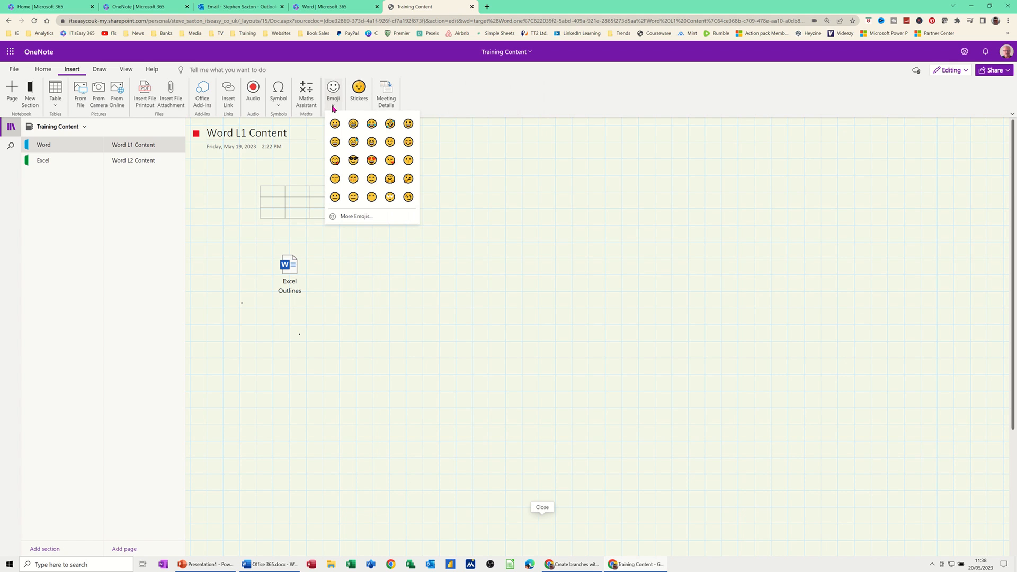
{"action": "left_click", "coordinate": [358, 97]}
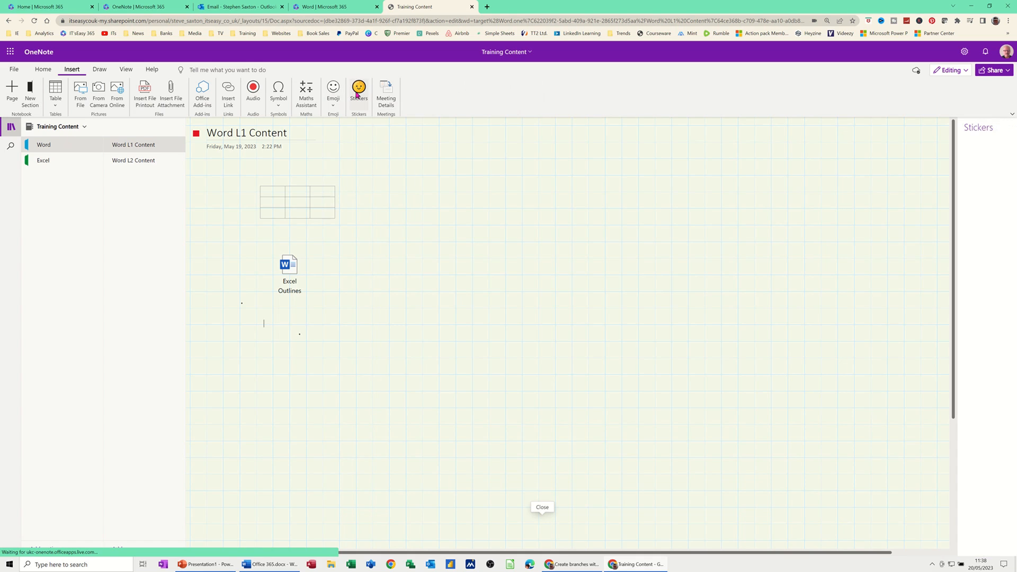
{"action": "left_click", "coordinate": [932, 196]}
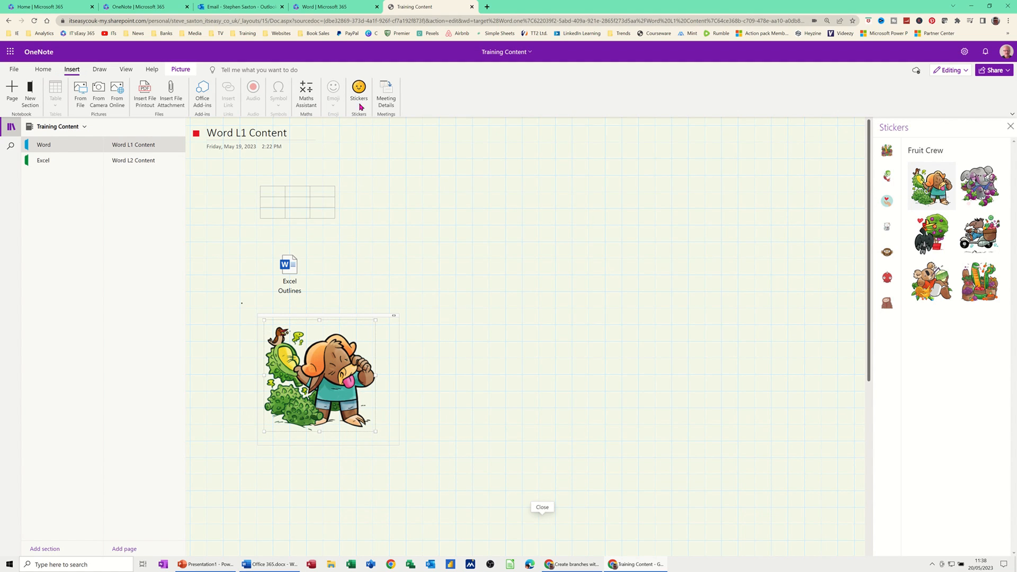
- Close the stickers and look up the meetings on Monday, May 22, 2023 available for adding meeting details
{"action": "left_click", "coordinate": [1009, 126]}
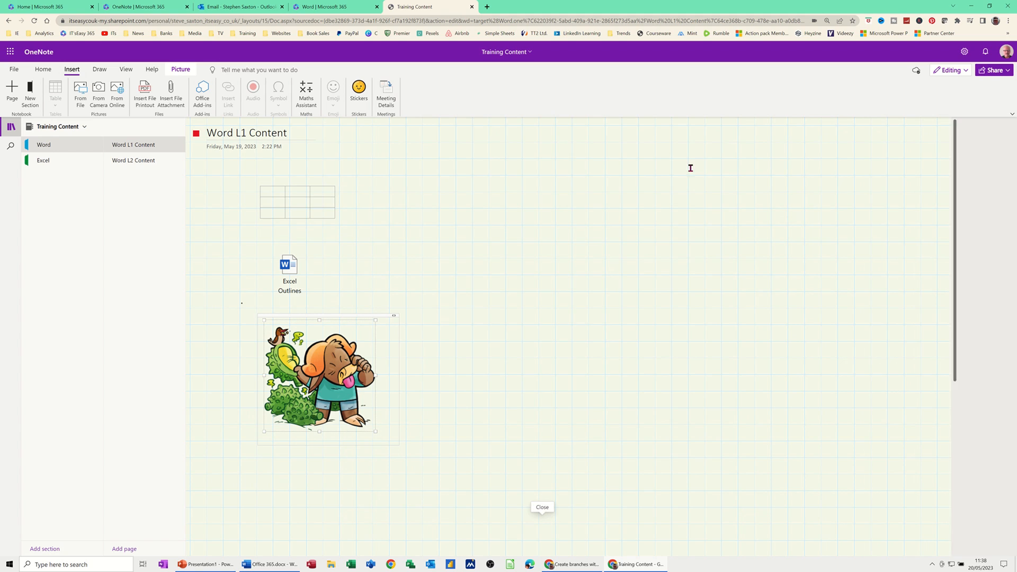
{"action": "left_click", "coordinate": [384, 93]}
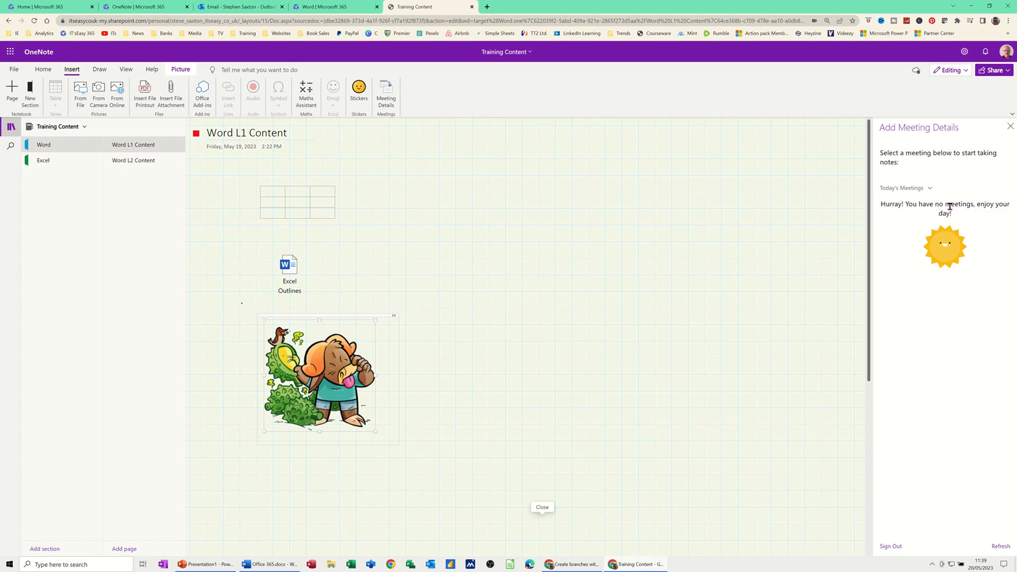
{"action": "left_click", "coordinate": [930, 189]}
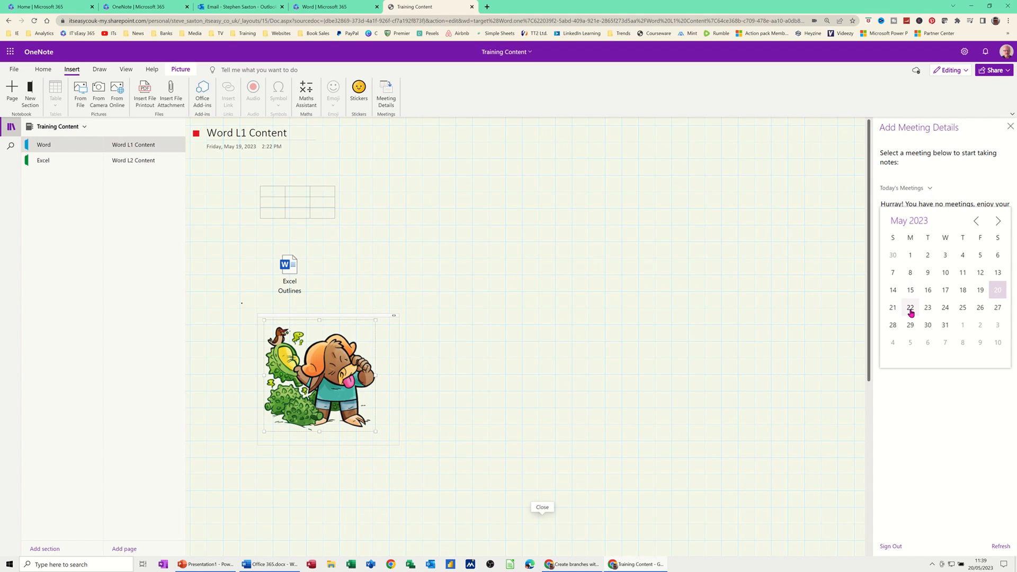
{"action": "left_click", "coordinate": [910, 309]}
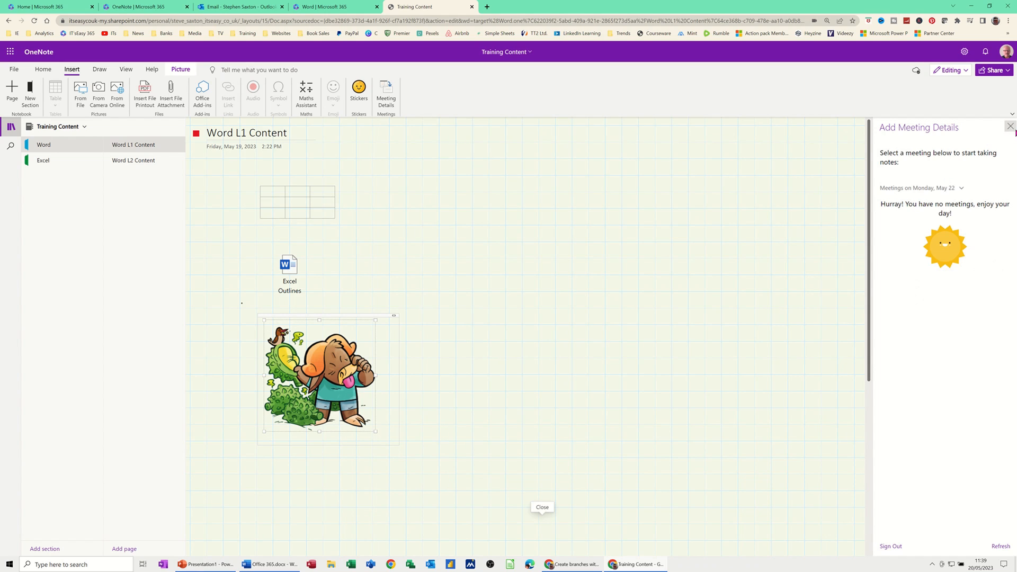
{"action": "left_click", "coordinate": [1010, 127]}
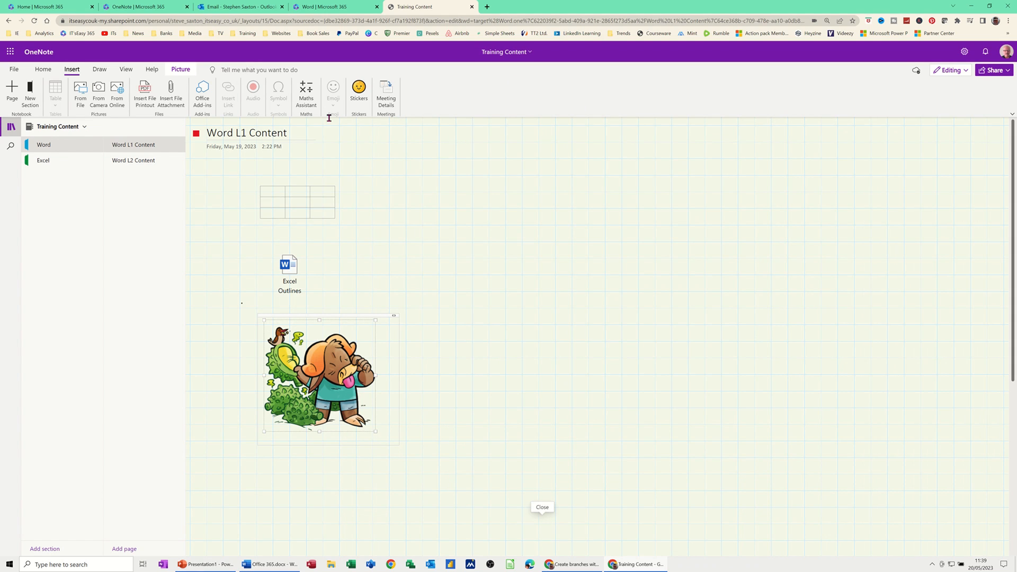
- Draw a looping blue freehand pen stroke on the blank page area to the right of the table
{"action": "left_click", "coordinate": [98, 71]}
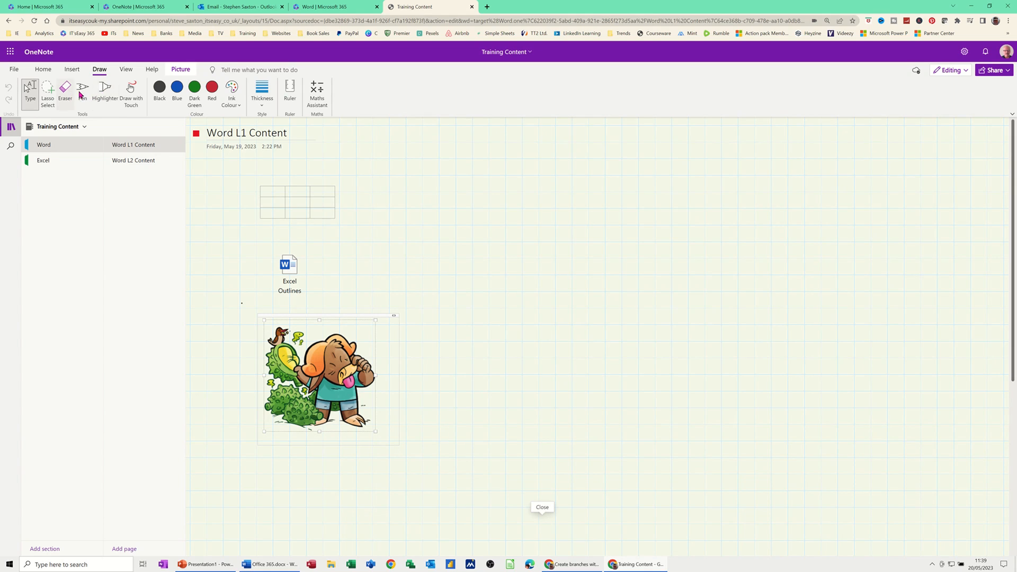
{"action": "left_click", "coordinate": [178, 95]}
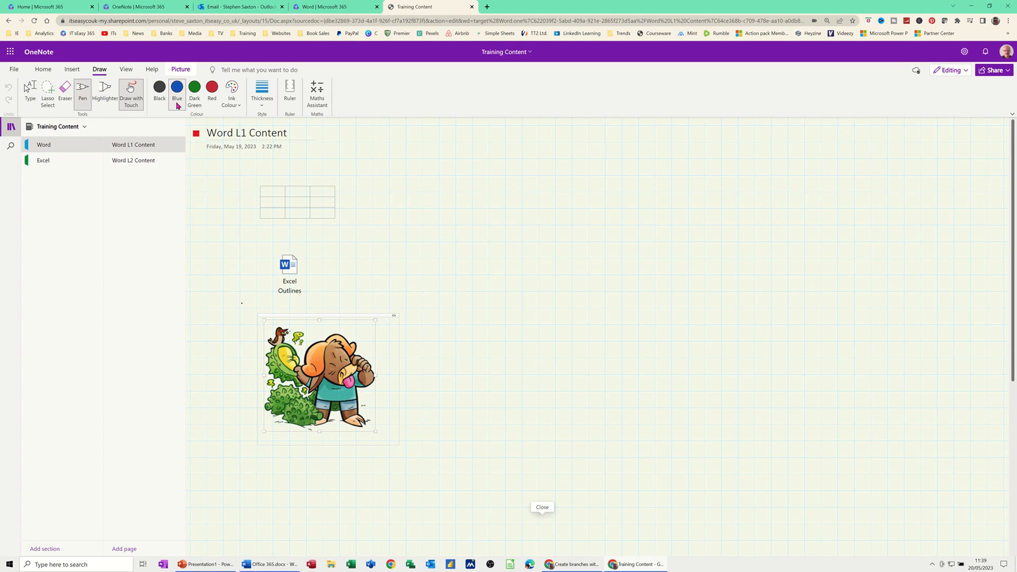
{"action": "mouse_move", "coordinate": [428, 154]}
{"action": "left_mouse_down"}
{"action": "mouse_move", "coordinate": [511, 223]}
{"action": "mouse_move", "coordinate": [537, 225]}
{"action": "left_mouse_up"}
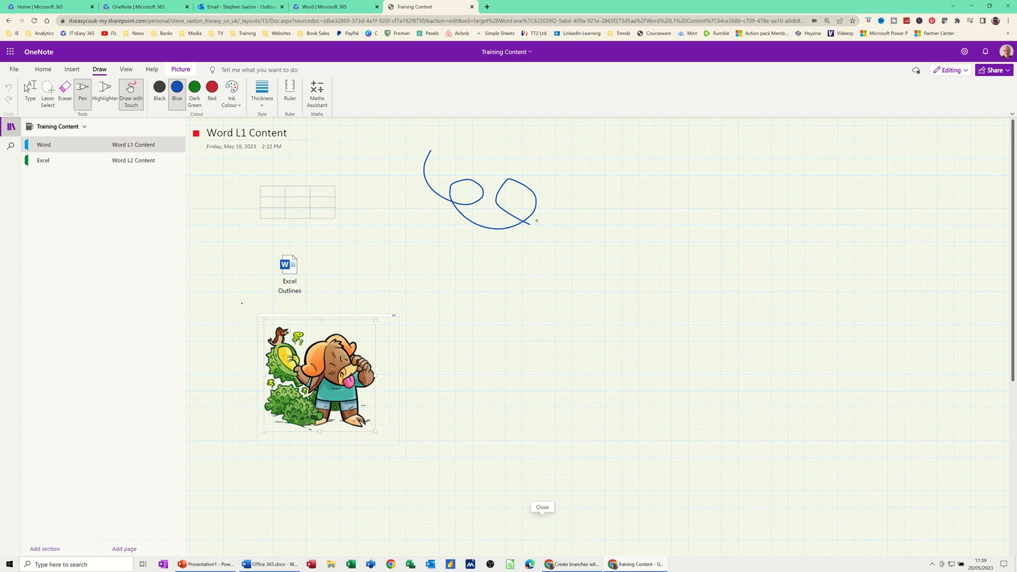
{"action": "left_click", "coordinate": [126, 69]}
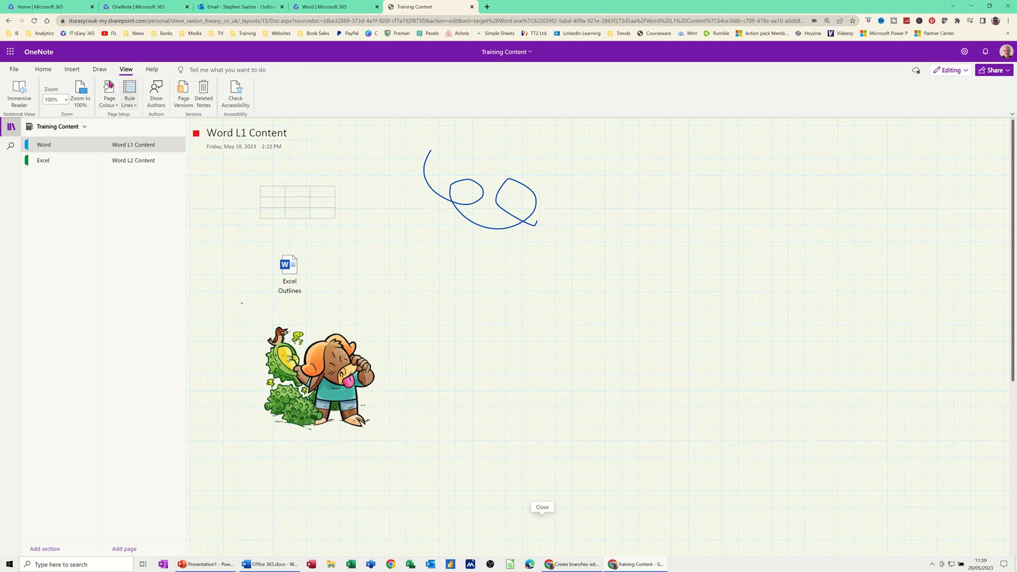
{"action": "left_click", "coordinate": [68, 103]}
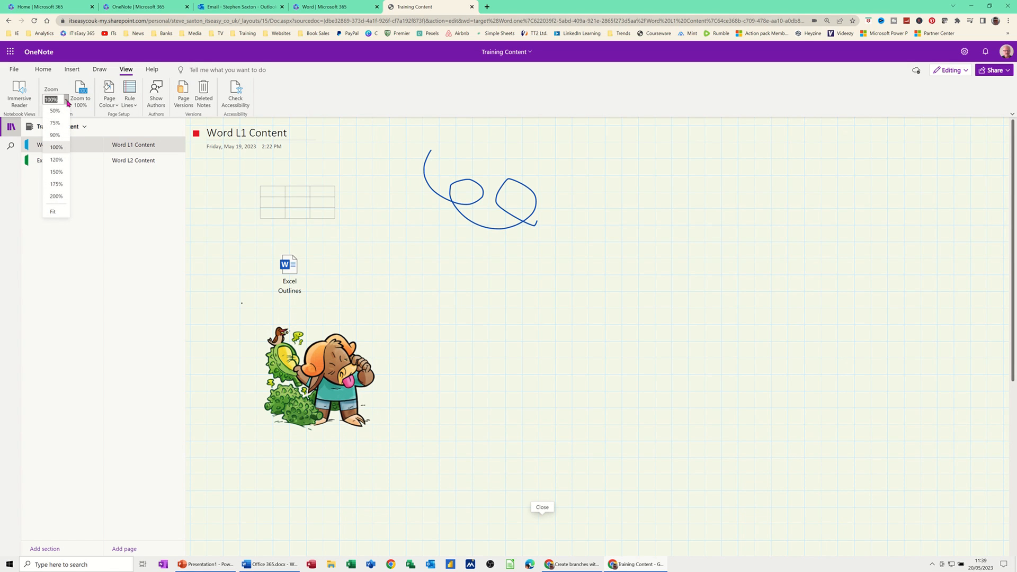
{"action": "left_click", "coordinate": [67, 103]}
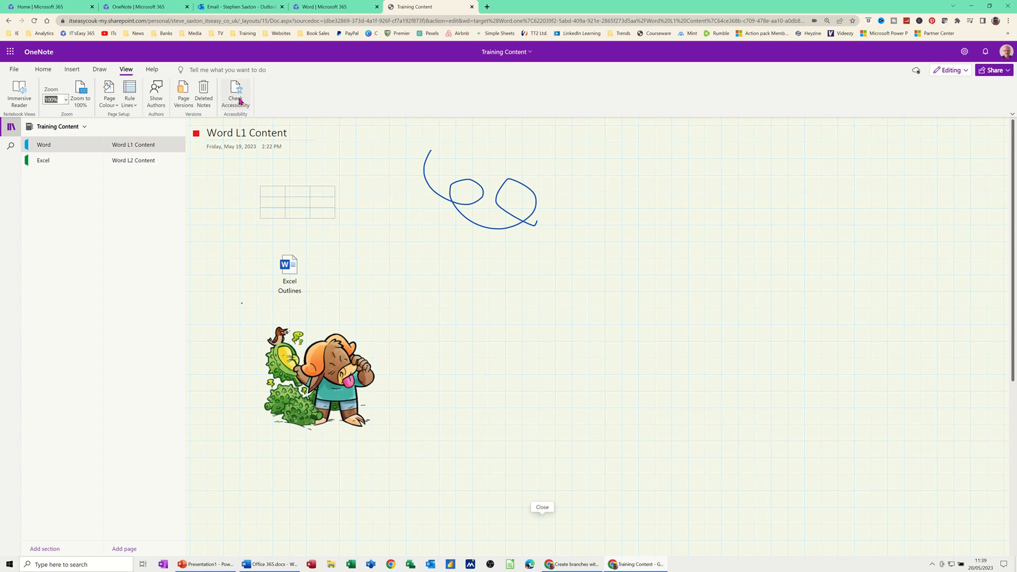
{"action": "left_click", "coordinate": [151, 70]}
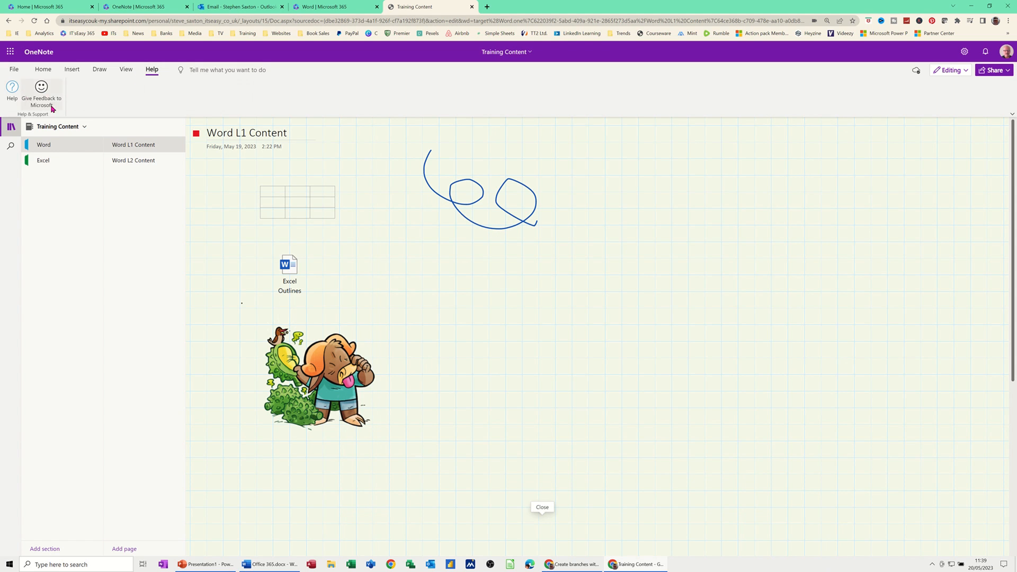
{"action": "left_click", "coordinate": [42, 70]}
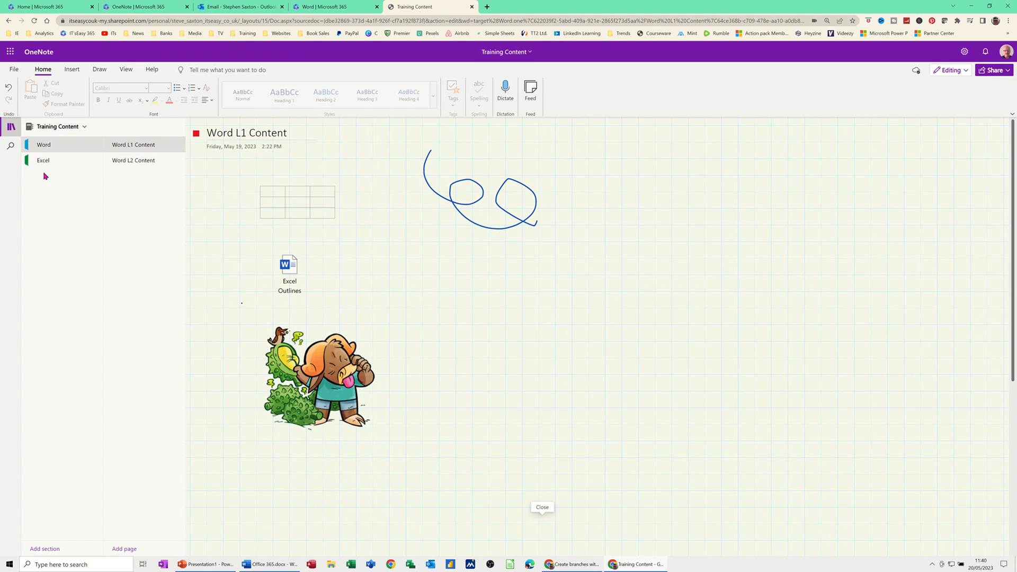
- Create a new notebook named Marketing Details
{"action": "left_click", "coordinate": [84, 129]}
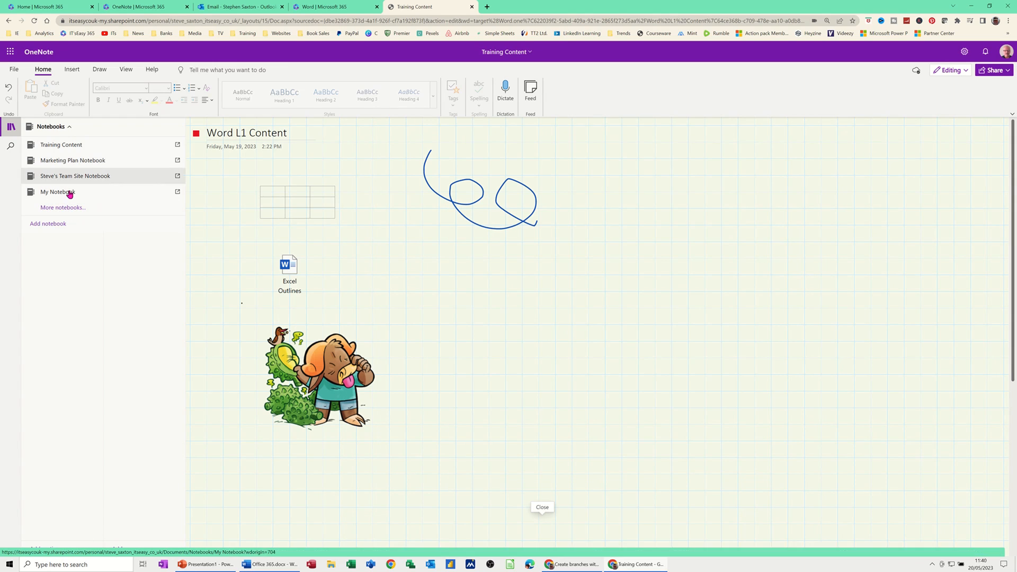
{"action": "left_click", "coordinate": [51, 226]}
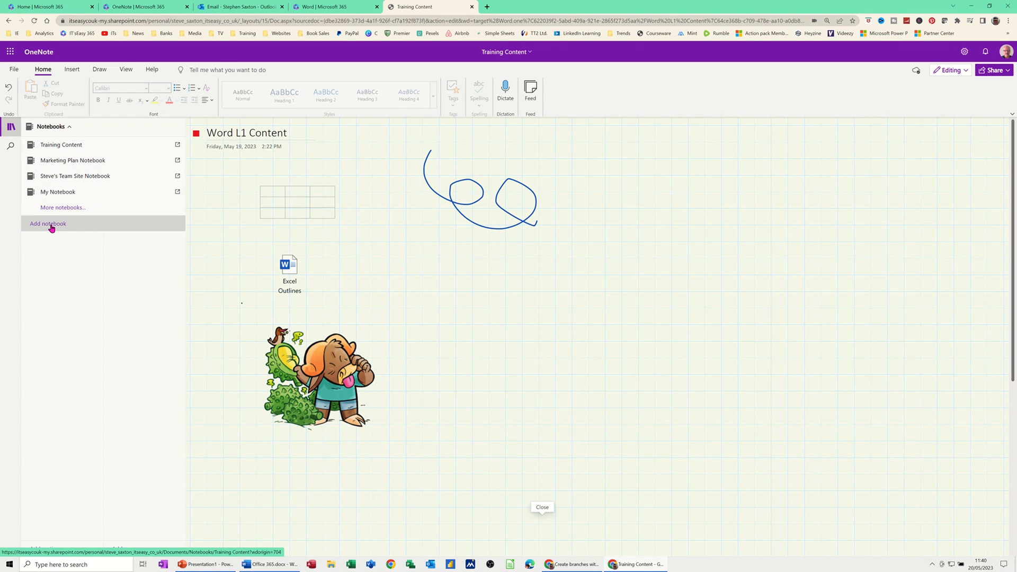
{"action": "left_click", "coordinate": [428, 299]}
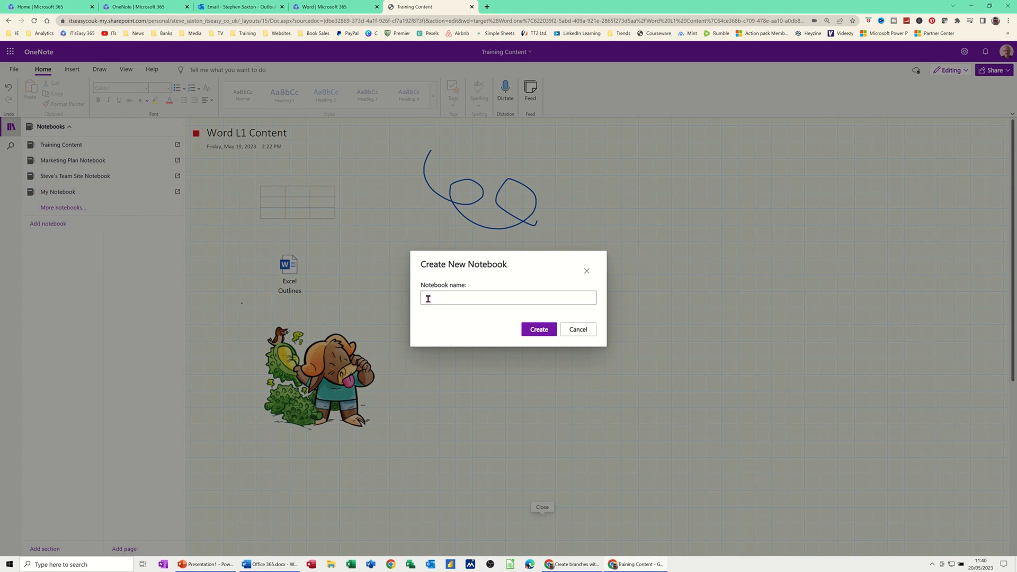
{"action": "left_click", "coordinate": [428, 299]}
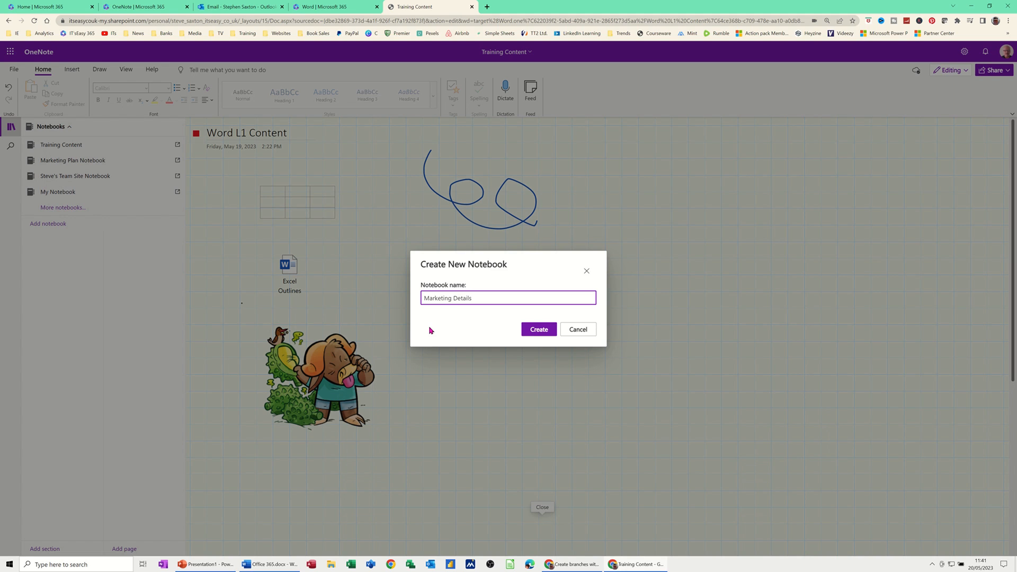
{"action": "left_click", "coordinate": [540, 329]}
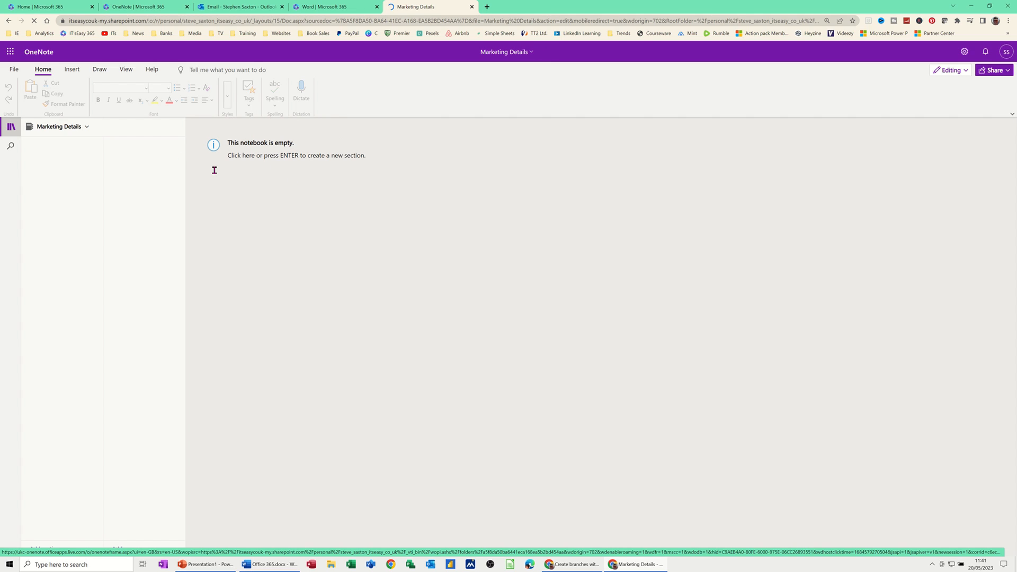
- Open the Training Content notebook again from the list of notebooks
{"action": "left_click", "coordinate": [86, 131]}
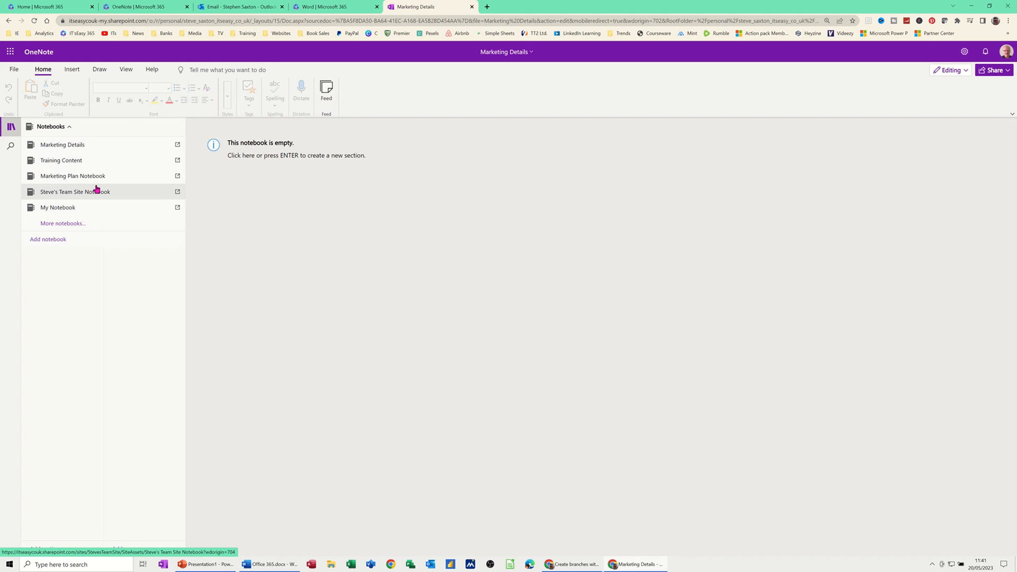
{"action": "left_click", "coordinate": [68, 160]}
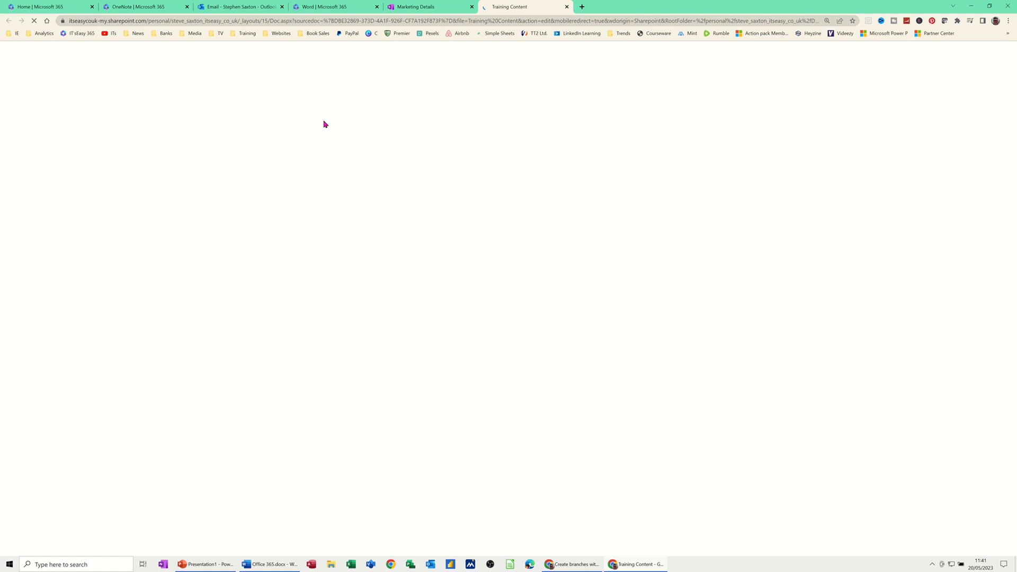